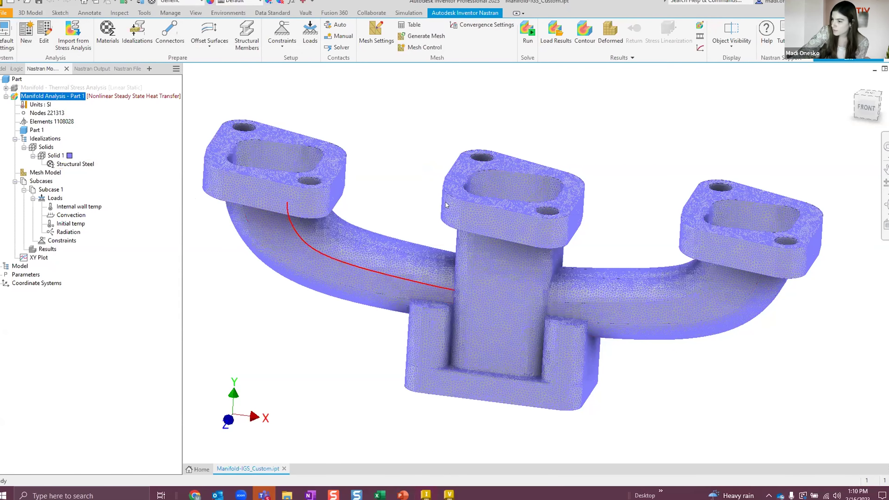
- Examine the mesh on the manifold's flanges and runners and check the loads defined in the heat transfer analysis
{"action": "scroll", "coordinate": [673, 306], "scroll_direction": "up", "scroll_amount": 3}
{"action": "middle_click_drag", "start_coordinate": [673, 306], "coordinate": [623, 271]}
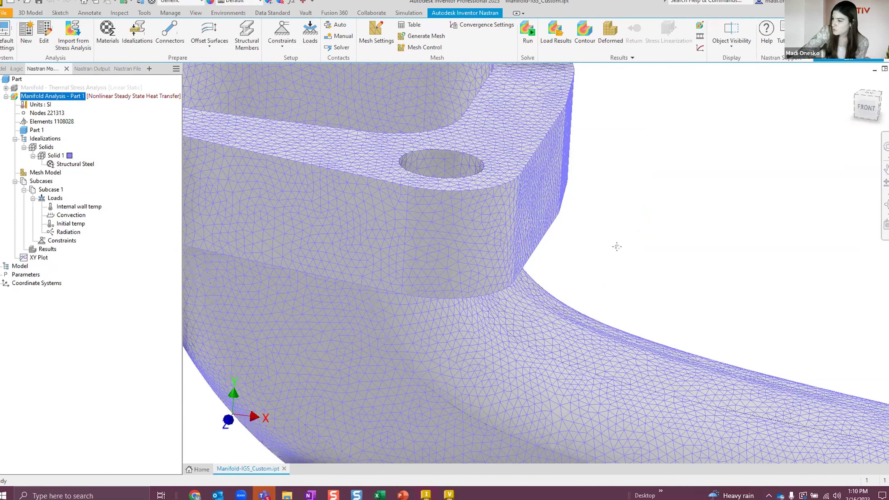
{"action": "scroll", "coordinate": [617, 247], "scroll_direction": "down", "scroll_amount": 5}
{"action": "scroll", "coordinate": [570, 299], "scroll_direction": "up", "scroll_amount": 2}
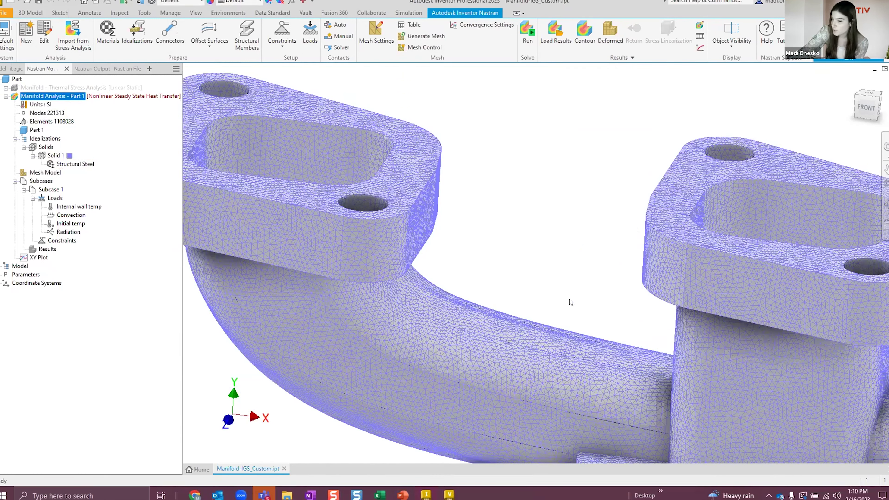
{"action": "left_click", "coordinate": [229, 210]}
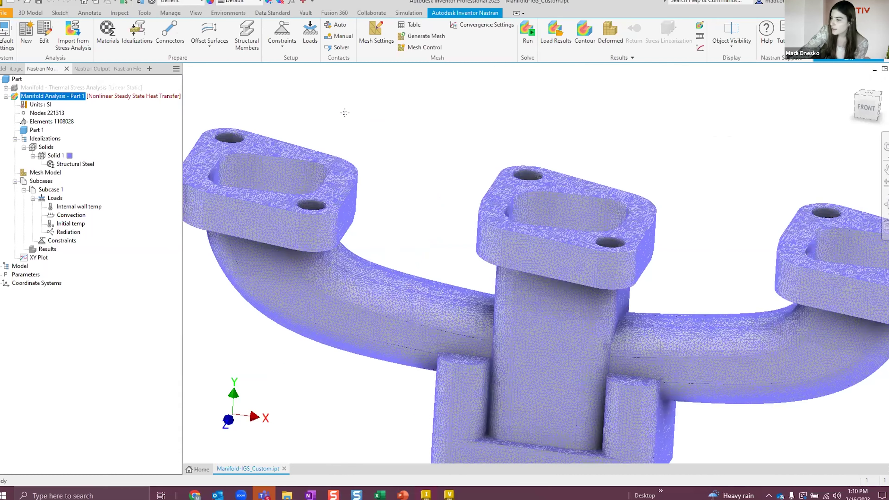
{"action": "scroll", "coordinate": [346, 119], "scroll_direction": "down", "scroll_amount": 3}
{"action": "mouse_move", "coordinate": [70, 204]}
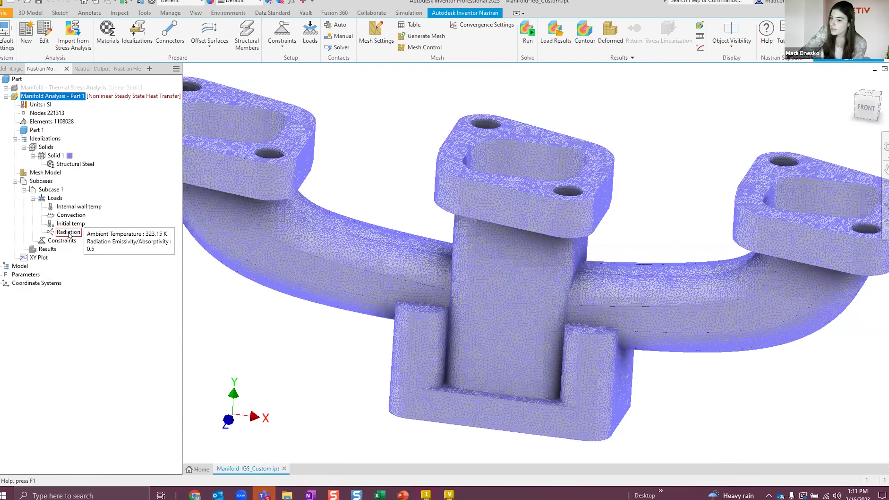
- Display the results of Manifold Analysis - Part 1 and inspect the temperature contour around the flanges and runners
{"action": "right_click", "coordinate": [48, 249]}
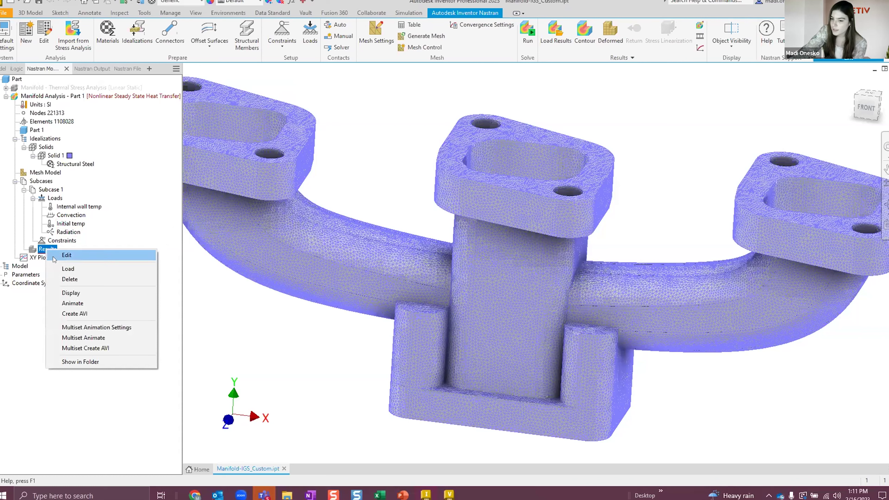
{"action": "left_click", "coordinate": [76, 293]}
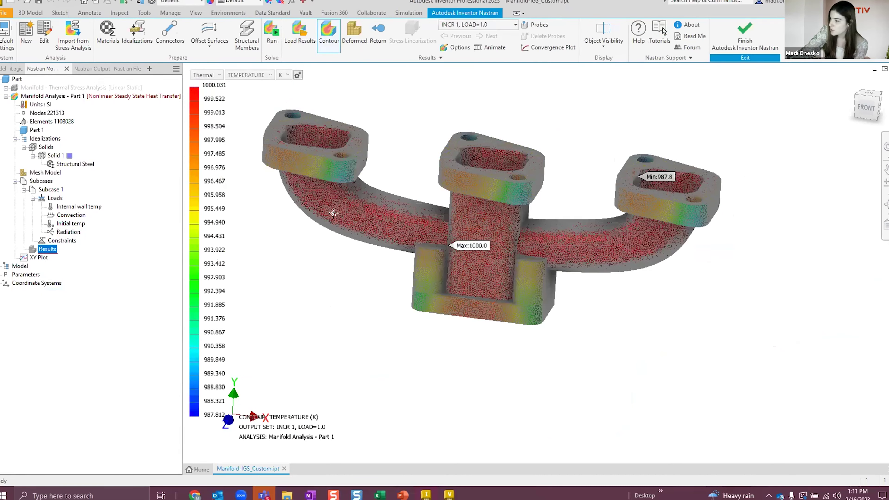
{"action": "scroll", "coordinate": [335, 155], "scroll_direction": "down", "scroll_amount": 5}
{"action": "scroll", "coordinate": [335, 155], "scroll_direction": "up", "scroll_amount": 2}
{"action": "scroll", "coordinate": [449, 270], "scroll_direction": "down", "scroll_amount": 2}
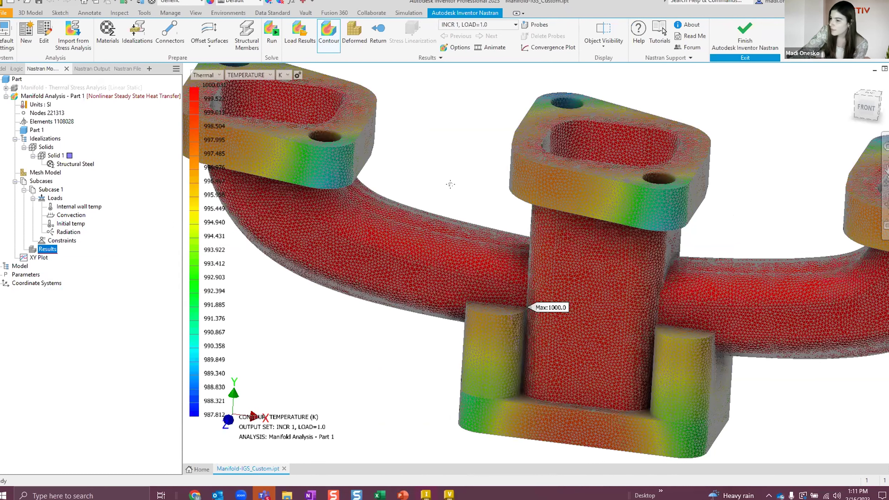
{"action": "scroll", "coordinate": [320, 195], "scroll_direction": "down", "scroll_amount": 2}
{"action": "scroll", "coordinate": [228, 165], "scroll_direction": "up", "scroll_amount": 2}
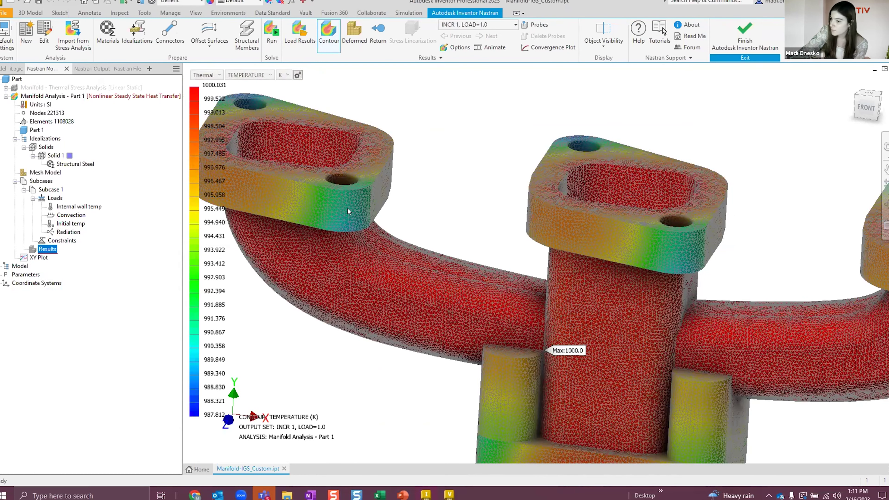
{"action": "middle_click_drag", "start_coordinate": [451, 190], "coordinate": [382, 161]}
{"action": "scroll", "coordinate": [382, 161], "scroll_direction": "up", "scroll_amount": 3}
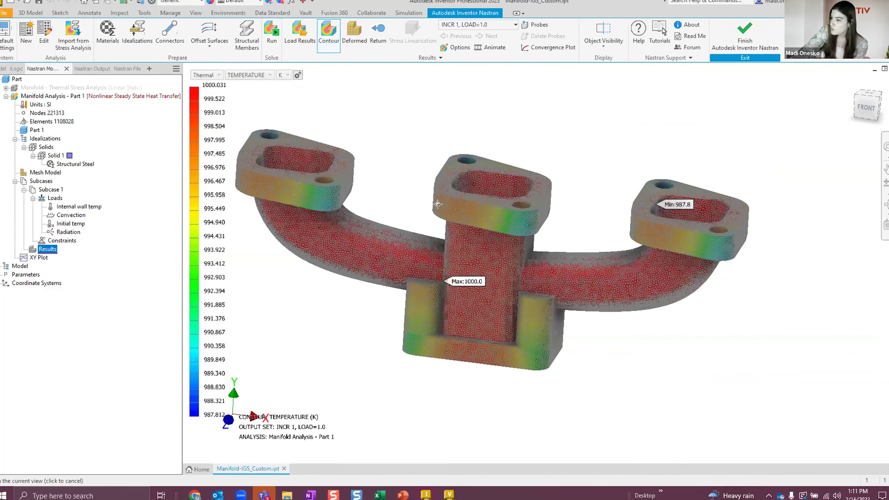
- Activate the Manifold - Thermal Stress Analysis and inspect its meshed model, temperature distribution load and fixed bolts constraint
{"action": "right_click", "coordinate": [44, 88]}
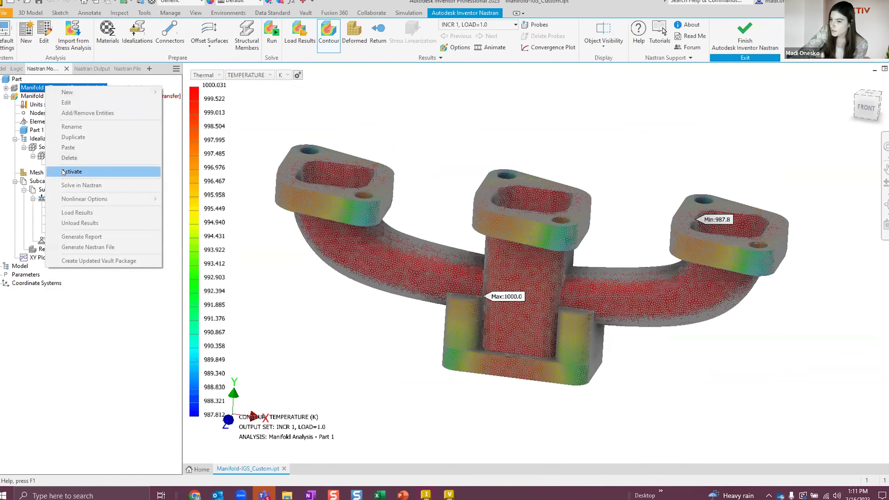
{"action": "left_click", "coordinate": [63, 171]}
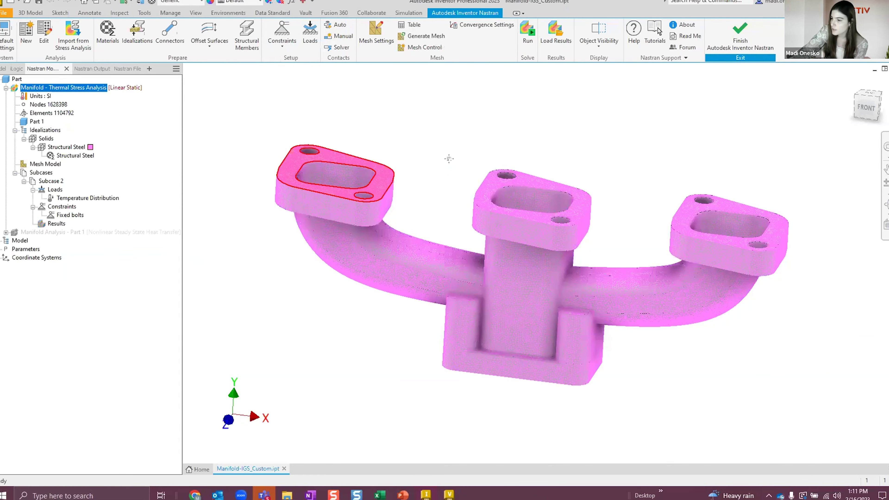
{"action": "scroll", "coordinate": [448, 165], "scroll_direction": "up", "scroll_amount": 5}
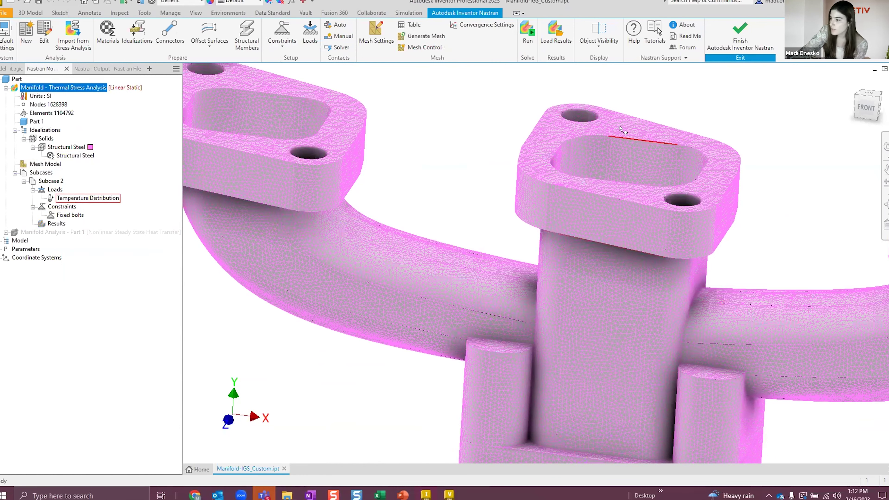
{"action": "left_click", "coordinate": [457, 256]}
{"action": "middle_click_drag", "start_coordinate": [450, 169], "coordinate": [445, 157]}
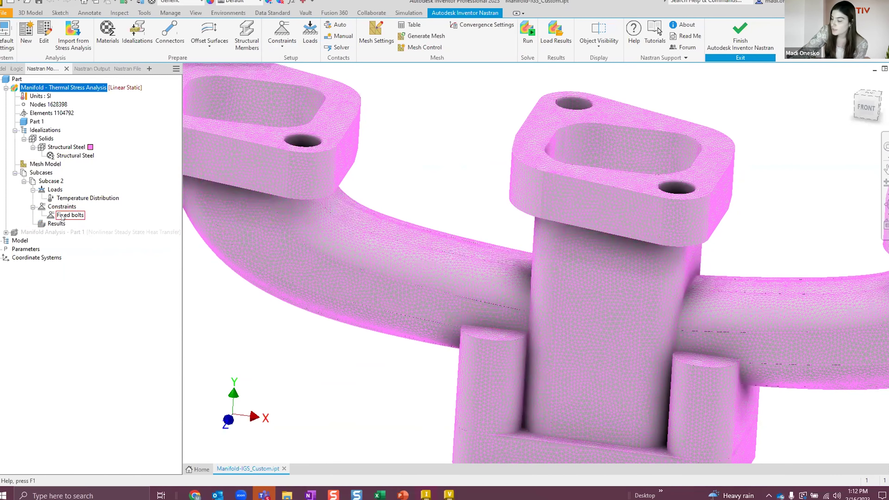
{"action": "middle_click_drag", "start_coordinate": [397, 129], "coordinate": [493, 206]}
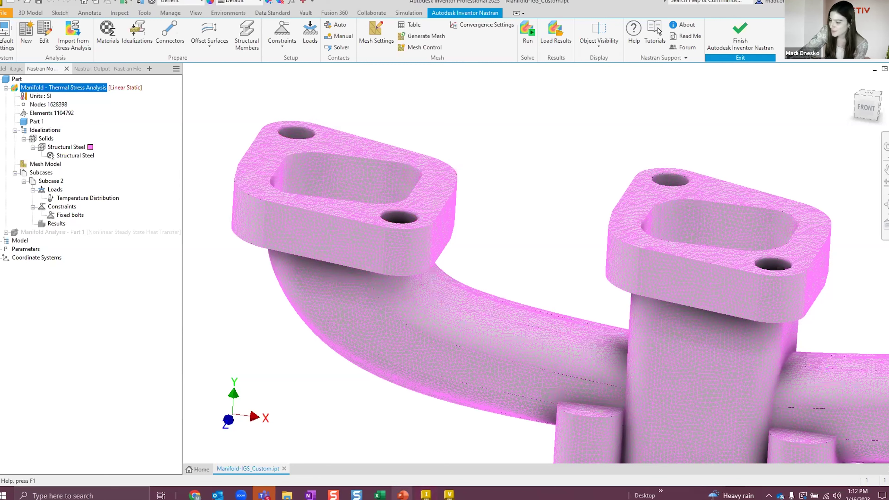
- Switch to the KVA.pptx presentation in PowerPoint to view the Von Mises thermal expansion stress results slide
{"action": "left_click", "coordinate": [403, 495]}
{"action": "left_click", "coordinate": [376, 466]}
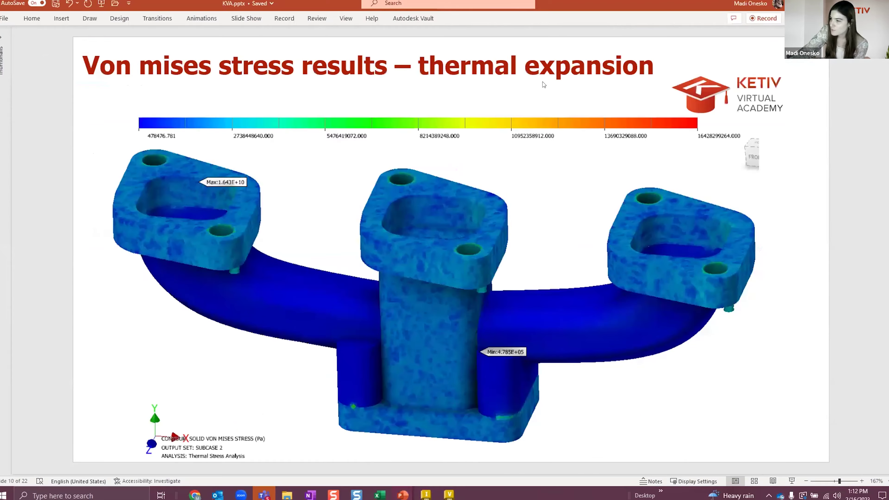
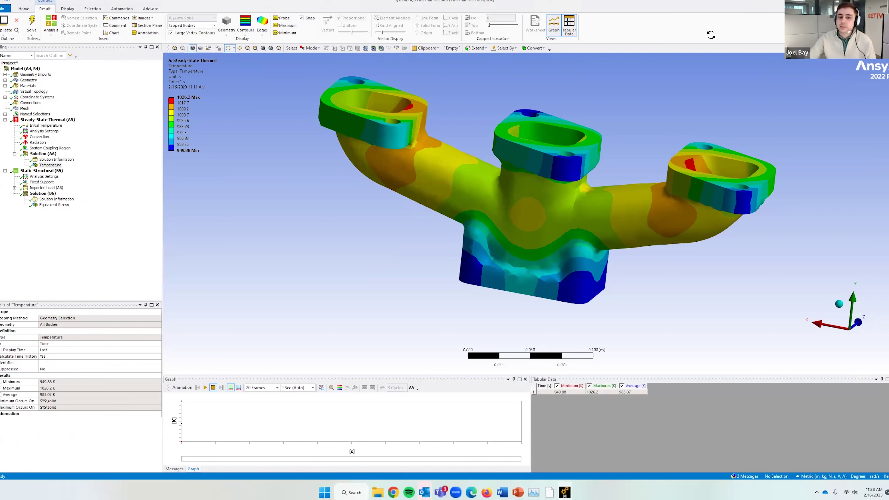
- Inspect the steady-state thermal temperature contour on the manifold from several angles and review the Initial Temperature condition
{"action": "left_click_drag", "start_coordinate": [609, 106], "coordinate": [245, 189]}
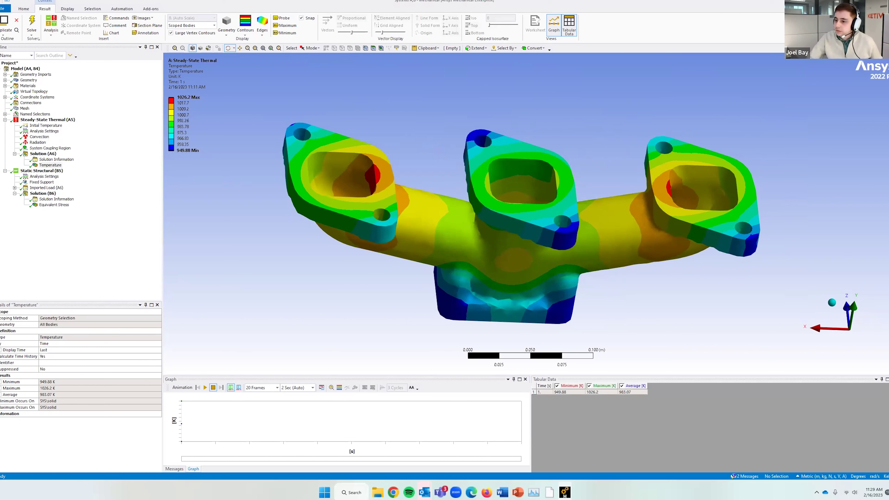
{"action": "left_click_drag", "start_coordinate": [660, 223], "coordinate": [462, 232]}
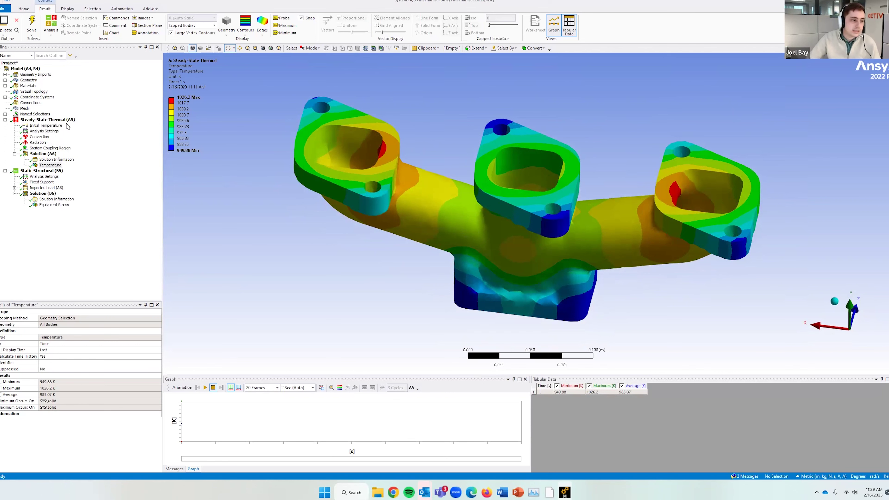
{"action": "left_click", "coordinate": [56, 126]}
{"action": "left_click_drag", "start_coordinate": [212, 177], "coordinate": [280, 273]}
{"action": "middle_click_drag", "start_coordinate": [285, 290], "coordinate": [361, 292]}
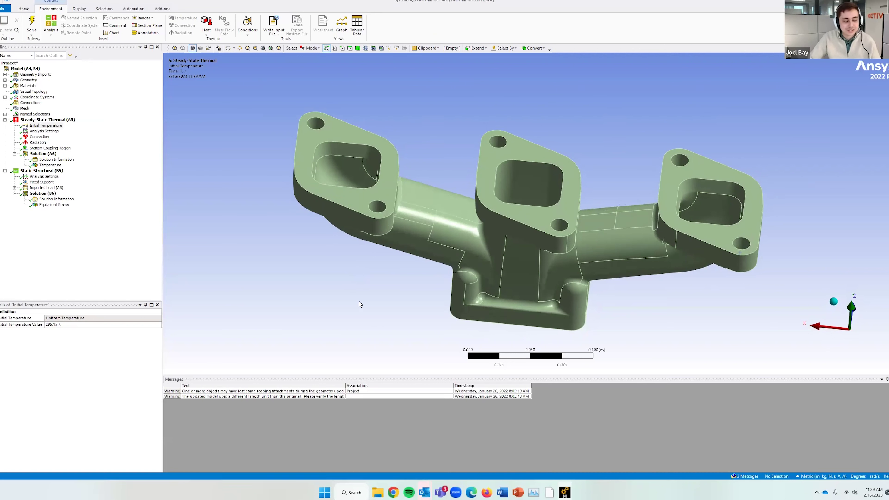
{"action": "middle_click_drag", "start_coordinate": [302, 294], "coordinate": [325, 267]}
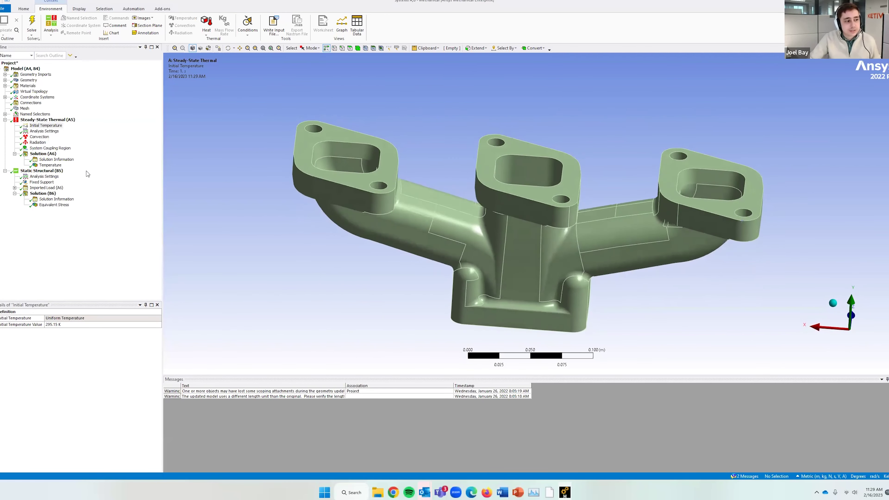
{"action": "left_click", "coordinate": [38, 142]}
{"action": "left_click", "coordinate": [46, 125]}
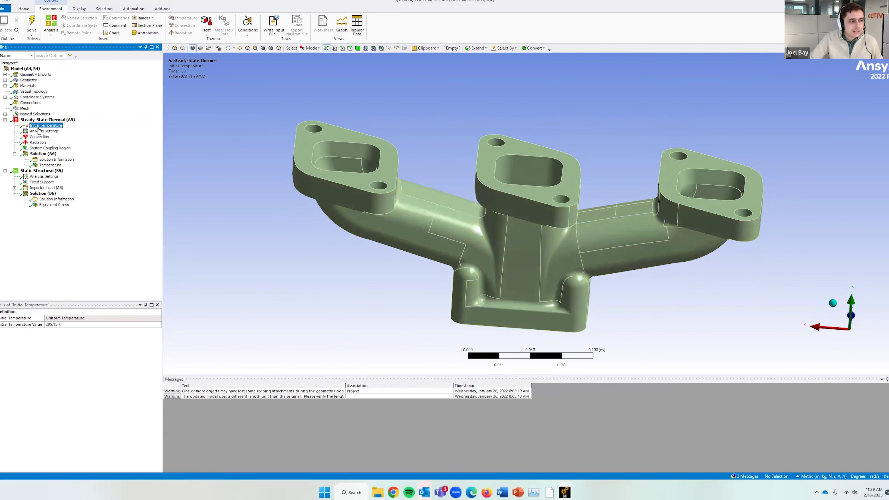
{"action": "middle_click_drag", "start_coordinate": [305, 283], "coordinate": [452, 308]}
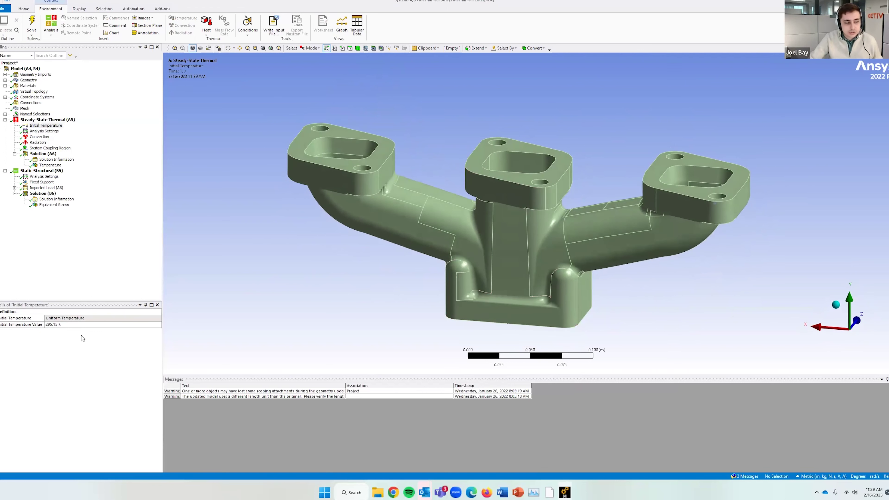
- Show the Convection condition on the manifold's outer faces, then display it together with the Radiation condition
{"action": "left_click", "coordinate": [39, 137]}
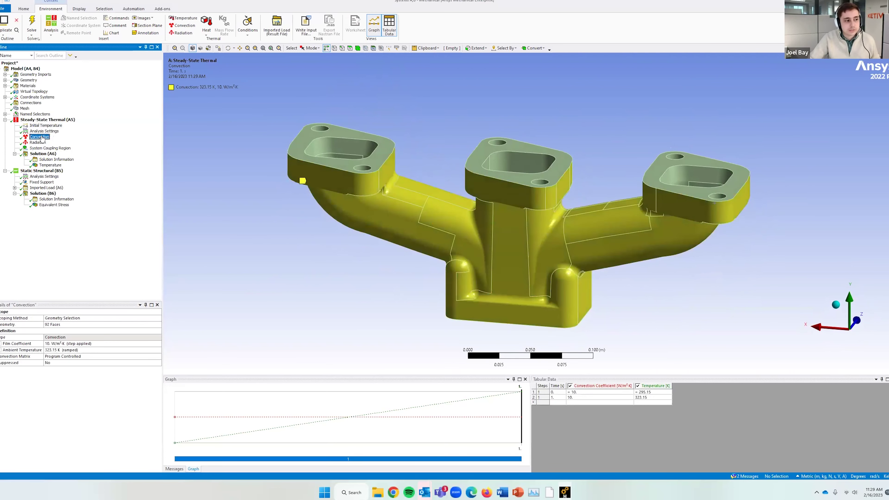
{"action": "middle_click_drag", "start_coordinate": [344, 304], "coordinate": [351, 280]}
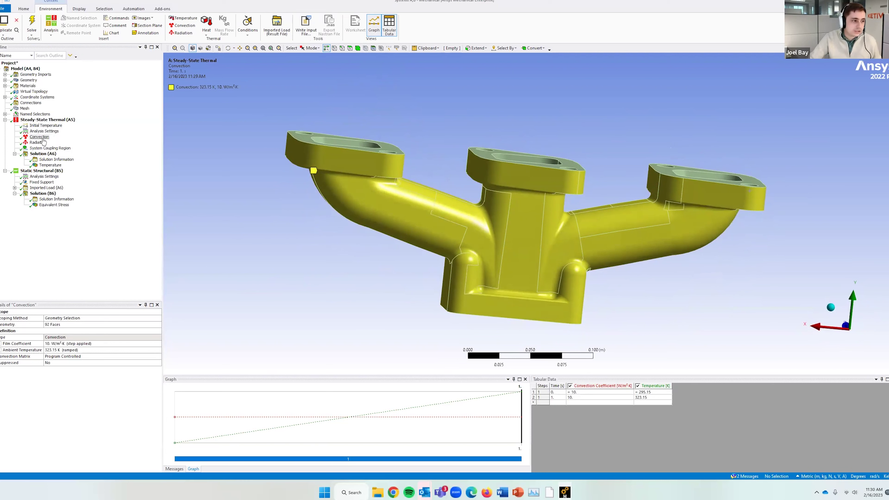
{"action": "left_click", "coordinate": [37, 142], "text": "ctrl"}
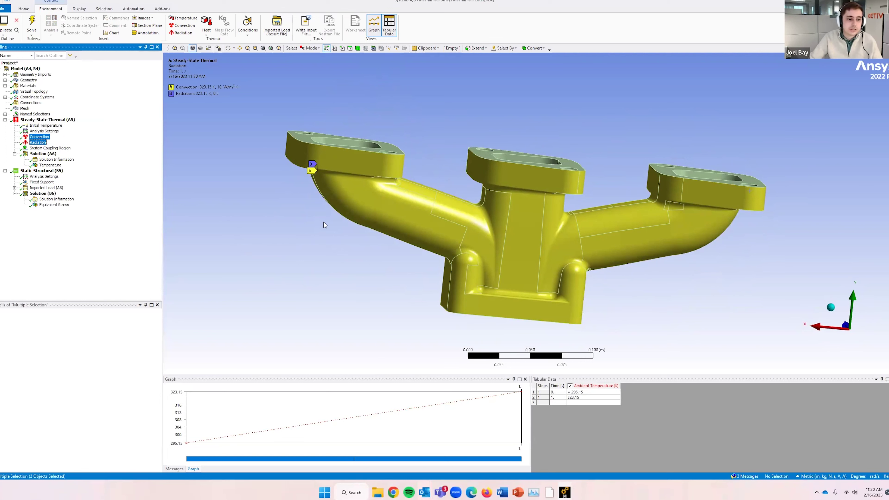
{"action": "middle_click_drag", "start_coordinate": [302, 196], "coordinate": [351, 268]}
- Compare the faces and settings of the Radiation and Convection conditions by viewing each one separately
{"action": "left_click", "coordinate": [40, 137]}
{"action": "left_click", "coordinate": [37, 142]}
{"action": "middle_click_drag", "start_coordinate": [433, 269], "coordinate": [344, 251]}
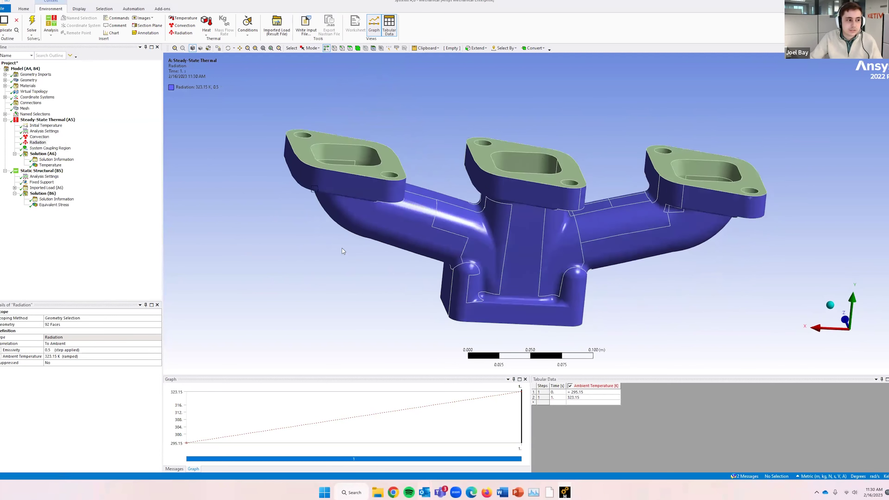
{"action": "left_click", "coordinate": [40, 137]}
{"action": "middle_click_drag", "start_coordinate": [268, 200], "coordinate": [371, 184]}
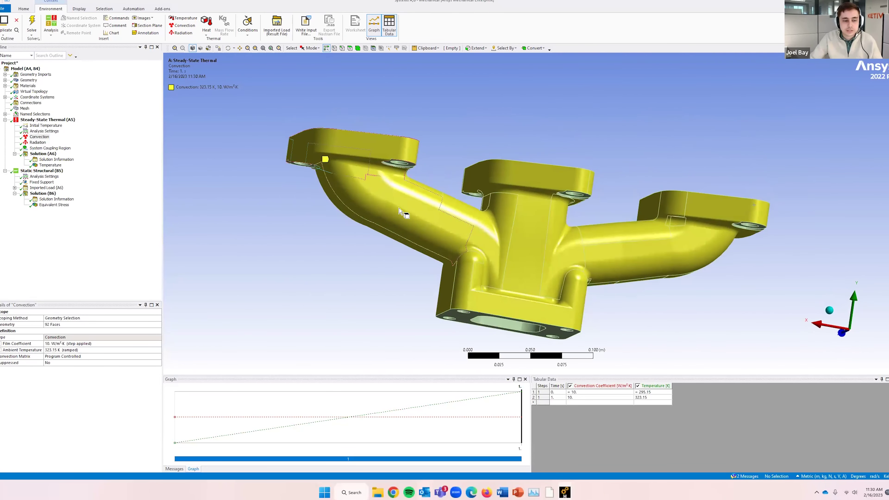
{"action": "middle_click_drag", "start_coordinate": [302, 206], "coordinate": [324, 176]}
{"action": "left_click", "coordinate": [35, 142]}
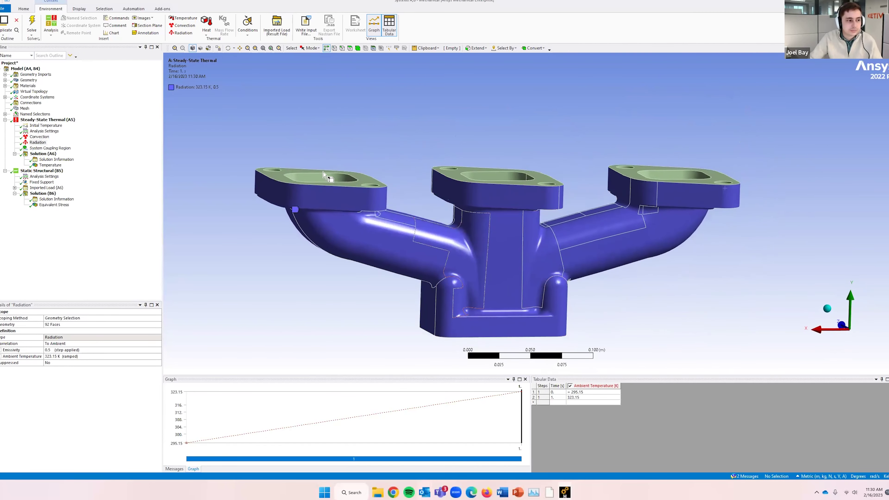
- Show the System Coupling Region of the steady-state thermal analysis and view the inner flow faces it covers
{"action": "left_click", "coordinate": [60, 148]}
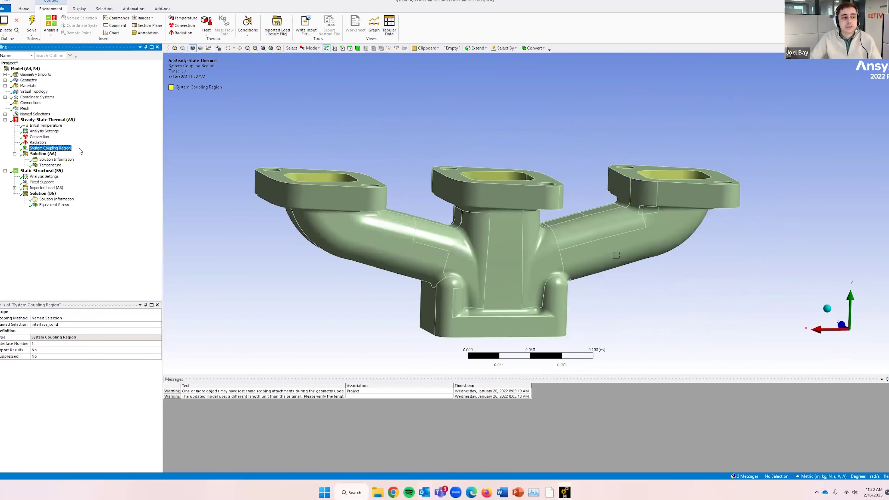
{"action": "middle_click_drag", "start_coordinate": [403, 215], "coordinate": [412, 281]}
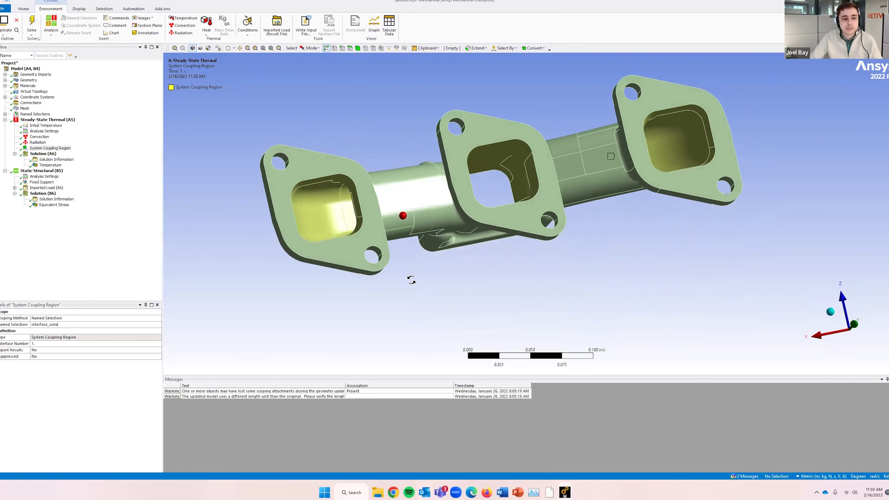
{"action": "middle_click_drag", "start_coordinate": [317, 224], "coordinate": [300, 206]}
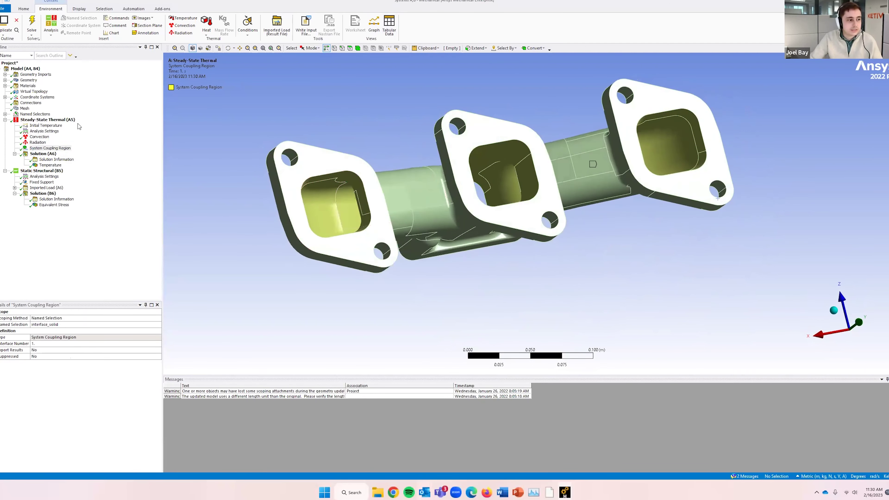
- Expand the named selections, inspect the faces of interface_solid, and return to the System Coupling Region
{"action": "left_click", "coordinate": [5, 114]}
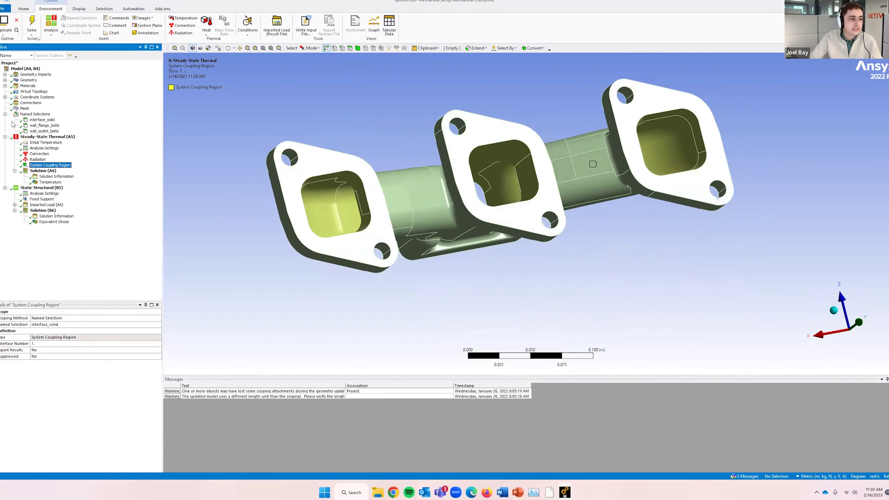
{"action": "left_click", "coordinate": [42, 119]}
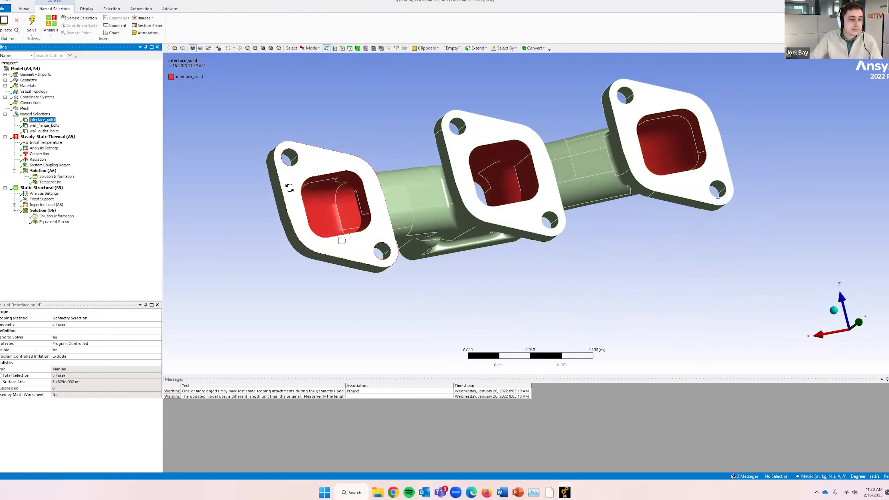
{"action": "middle_click_drag", "start_coordinate": [242, 164], "coordinate": [255, 194]}
{"action": "middle_click_drag", "start_coordinate": [333, 226], "coordinate": [403, 233]}
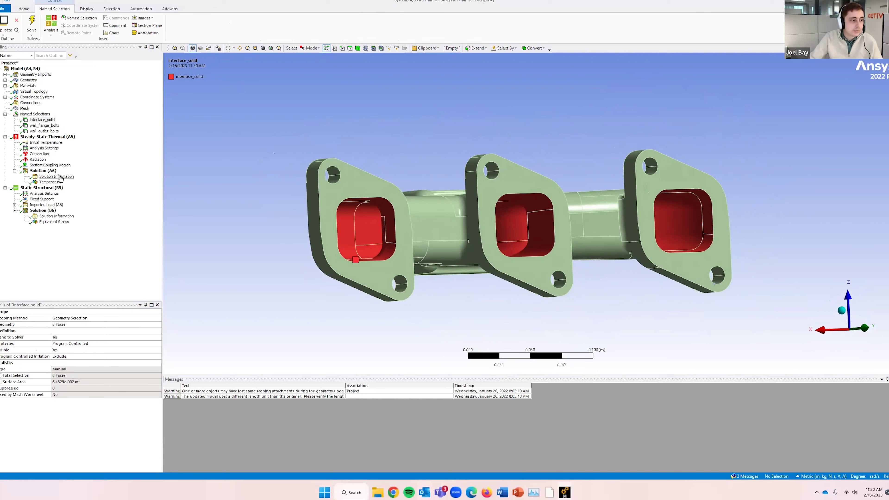
{"action": "left_click", "coordinate": [50, 164]}
{"action": "middle_click_drag", "start_coordinate": [380, 241], "coordinate": [343, 220]}
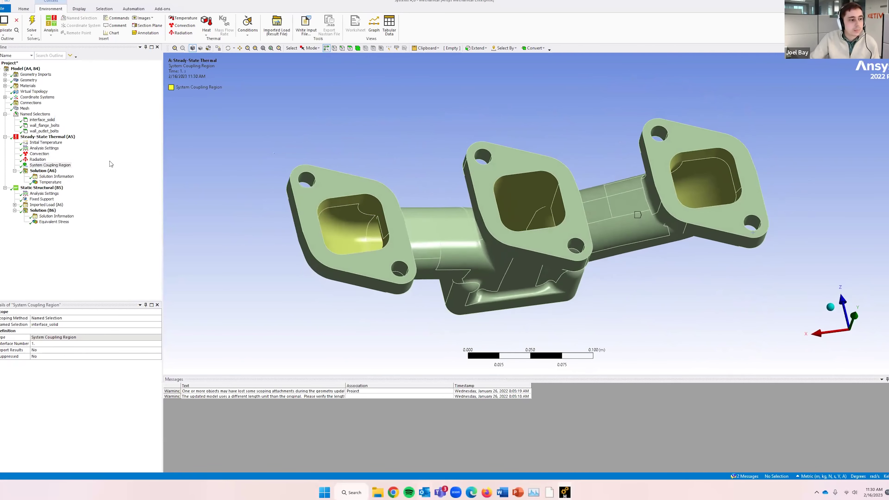
- Show the steady-state thermal Temperature result and examine its contours on the manifold's flanges, pipes and outlet from several angles
{"action": "left_click", "coordinate": [50, 183]}
{"action": "middle_click_drag", "start_coordinate": [418, 309], "coordinate": [395, 254]}
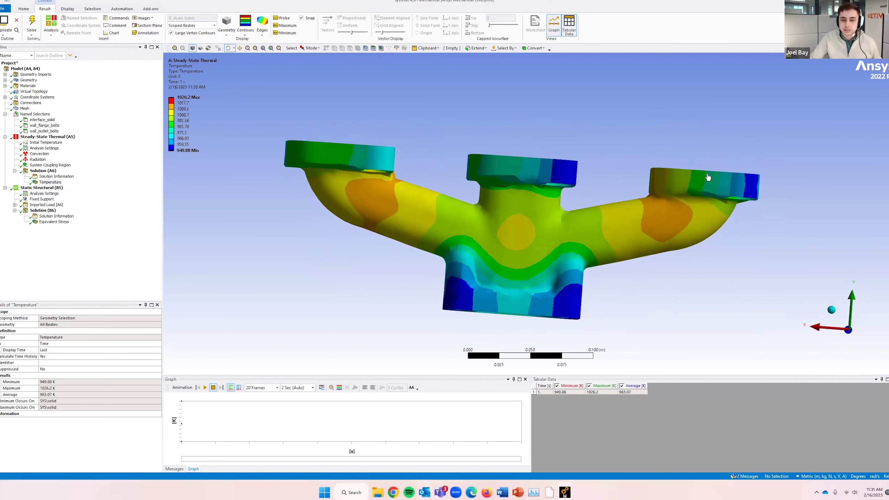
{"action": "middle_click_drag", "start_coordinate": [704, 186], "coordinate": [735, 149]}
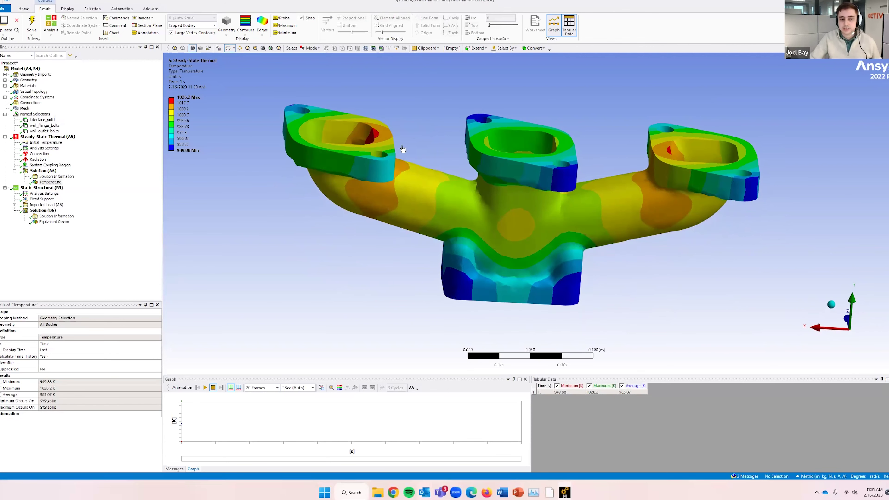
{"action": "middle_click_drag", "start_coordinate": [732, 207], "coordinate": [716, 140]}
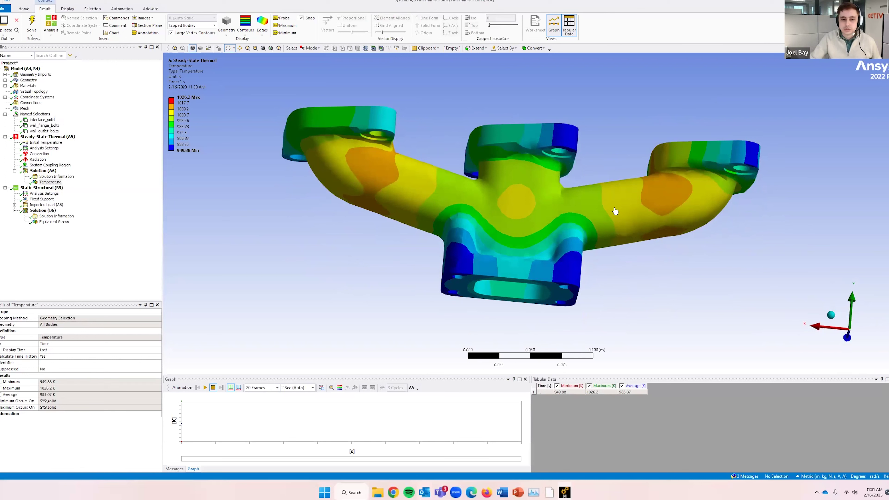
{"action": "middle_click_drag", "start_coordinate": [506, 302], "coordinate": [532, 278]}
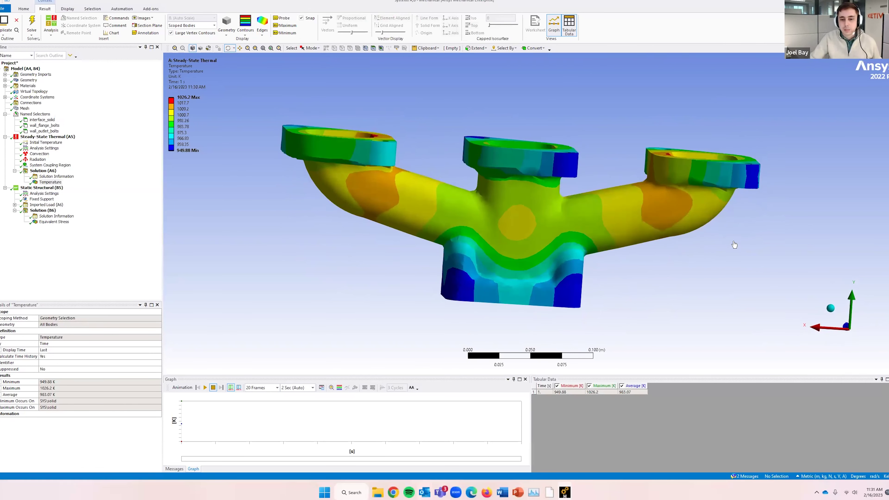
{"action": "middle_click_drag", "start_coordinate": [711, 258], "coordinate": [700, 146]}
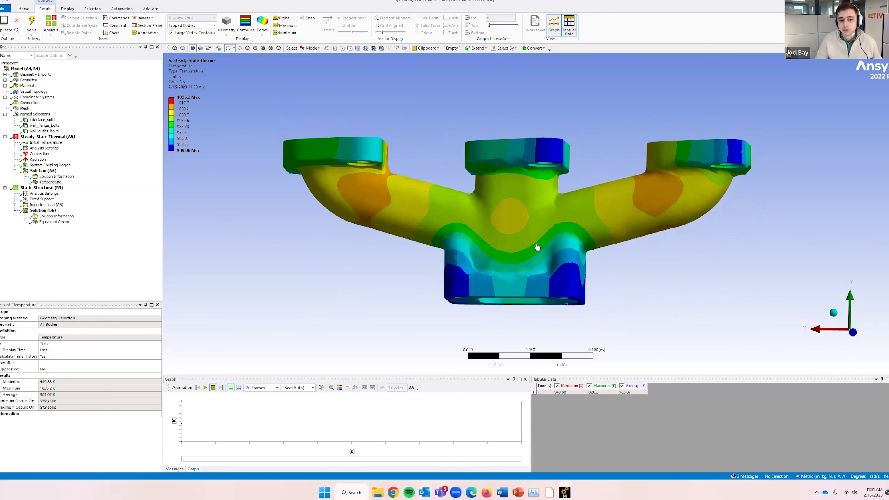
{"action": "middle_click_drag", "start_coordinate": [628, 268], "coordinate": [635, 275]}
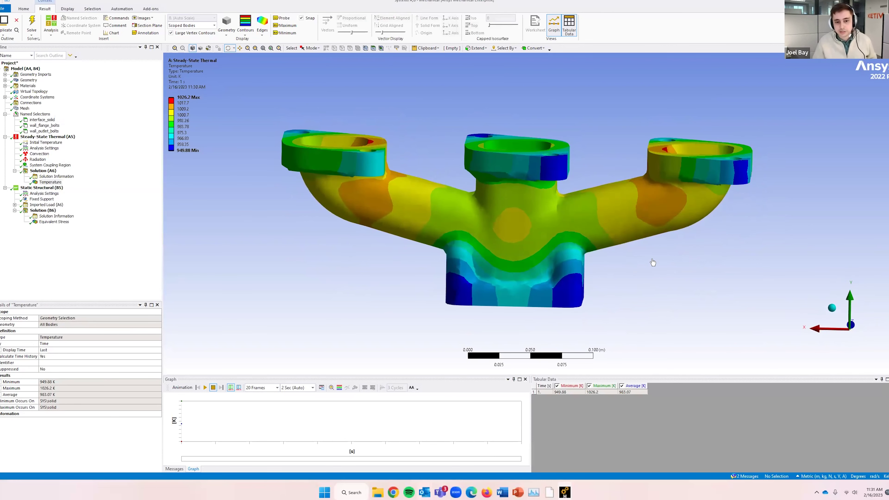
{"action": "middle_click_drag", "start_coordinate": [655, 215], "coordinate": [702, 267]}
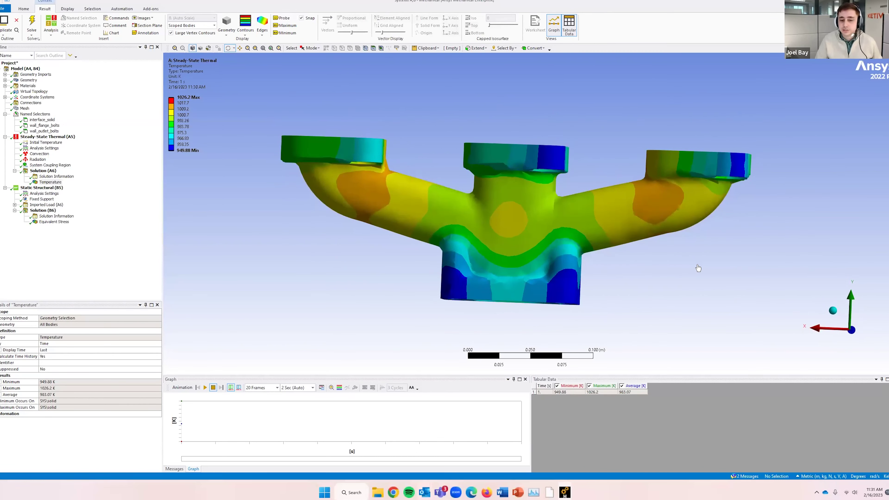
{"action": "middle_click_drag", "start_coordinate": [709, 274], "coordinate": [652, 283]}
{"action": "mouse_move", "coordinate": [648, 177]}
{"action": "middle_mouse_down"}
{"action": "mouse_move", "coordinate": [667, 175]}
{"action": "mouse_move", "coordinate": [648, 174]}
{"action": "middle_mouse_up"}
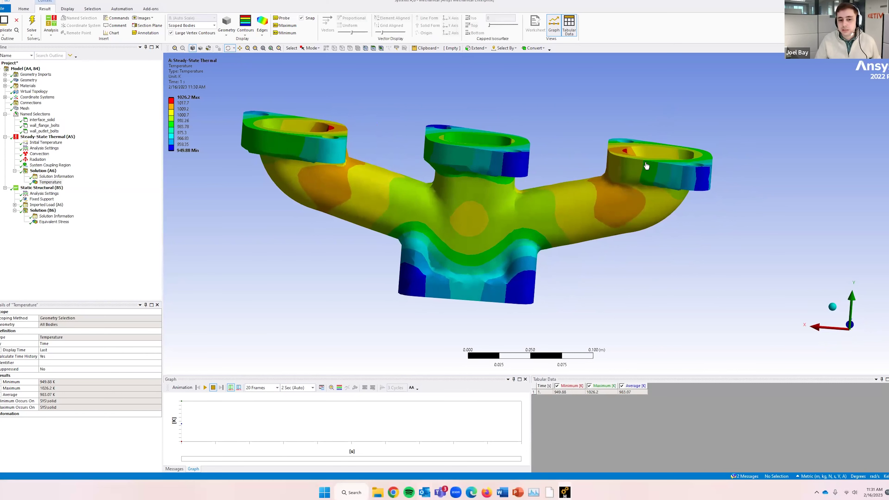
{"action": "middle_click_drag", "start_coordinate": [667, 188], "coordinate": [664, 192]}
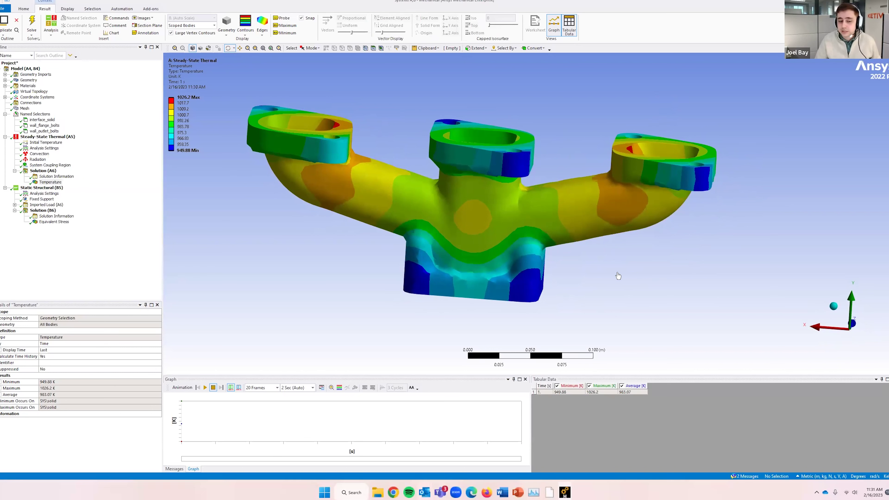
{"action": "middle_click_drag", "start_coordinate": [581, 276], "coordinate": [571, 270]}
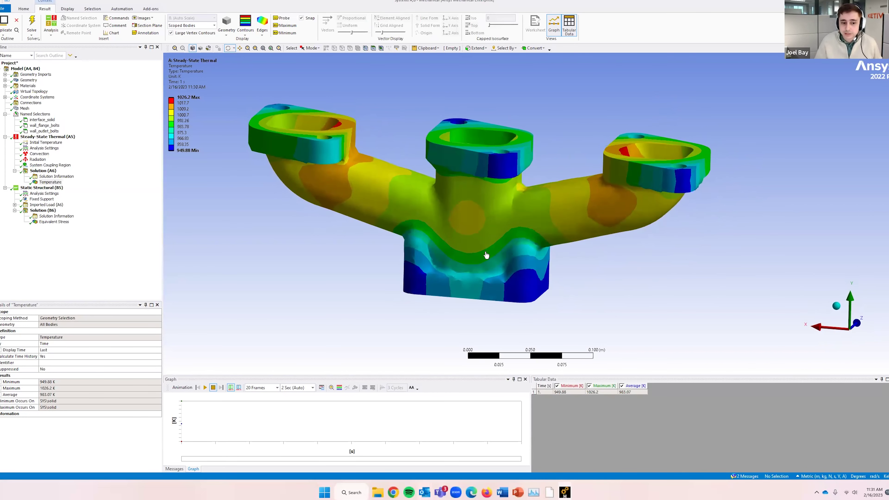
{"action": "mouse_move", "coordinate": [494, 268]}
{"action": "middle_mouse_down"}
{"action": "mouse_move", "coordinate": [486, 297]}
{"action": "mouse_move", "coordinate": [495, 309]}
{"action": "middle_mouse_up"}
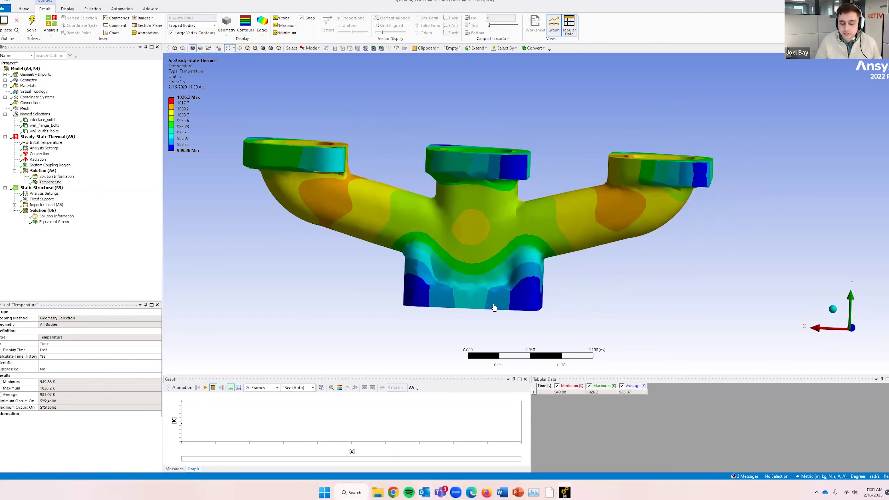
{"action": "scroll", "coordinate": [471, 311], "scroll_direction": "down", "scroll_amount": 2}
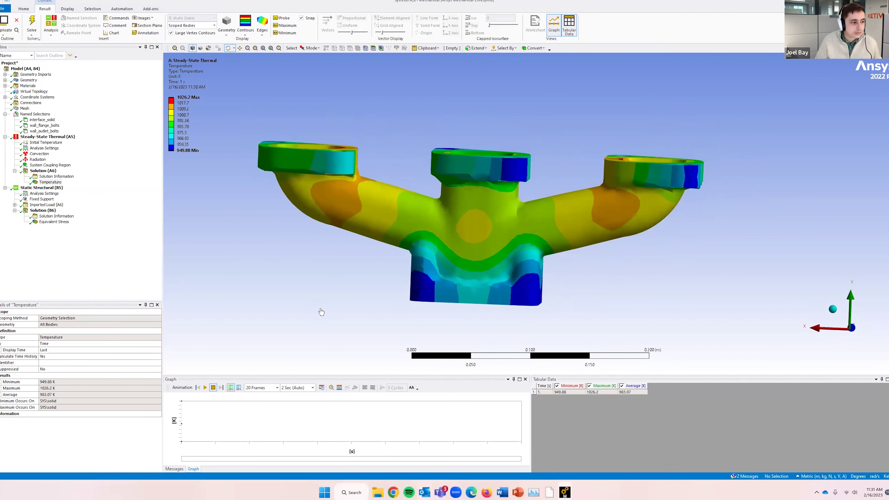
{"action": "middle_click_drag", "start_coordinate": [477, 317], "coordinate": [455, 267]}
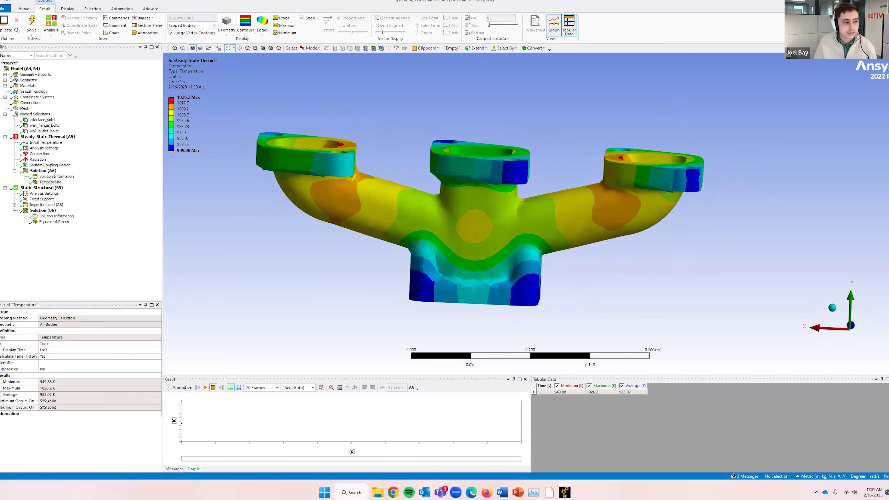
{"action": "left_click_drag", "start_coordinate": [742, 267], "coordinate": [729, 294]}
{"action": "left_click_drag", "start_coordinate": [756, 266], "coordinate": [743, 246]}
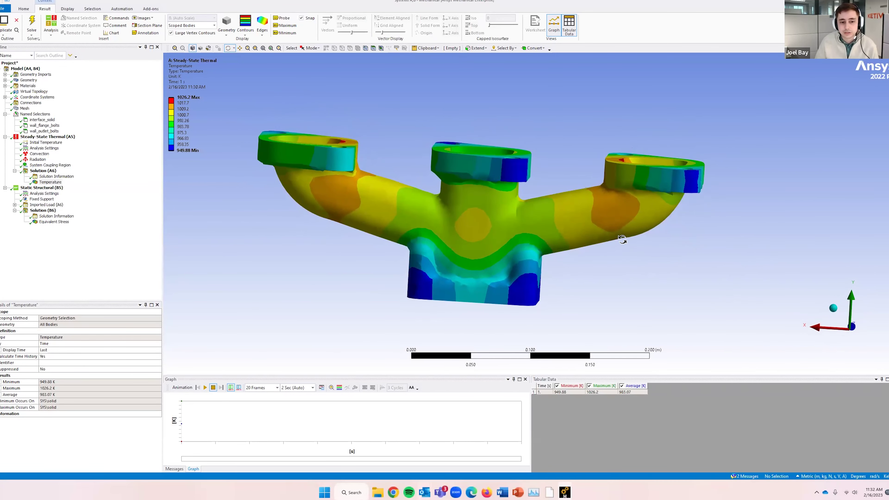
{"action": "mouse_move", "coordinate": [619, 250]}
{"action": "left_mouse_down"}
{"action": "mouse_move", "coordinate": [611, 276]}
{"action": "mouse_move", "coordinate": [614, 253]}
{"action": "mouse_move", "coordinate": [635, 244]}
{"action": "left_mouse_up"}
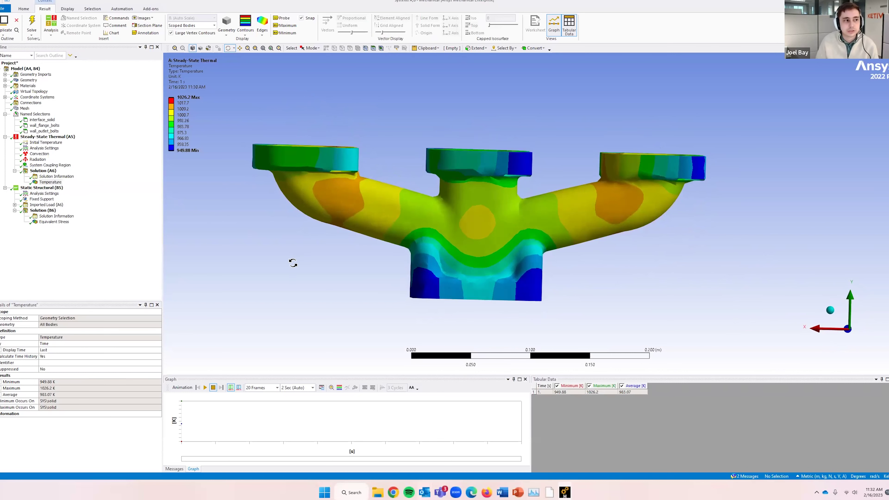
{"action": "left_click_drag", "start_coordinate": [298, 256], "coordinate": [284, 274]}
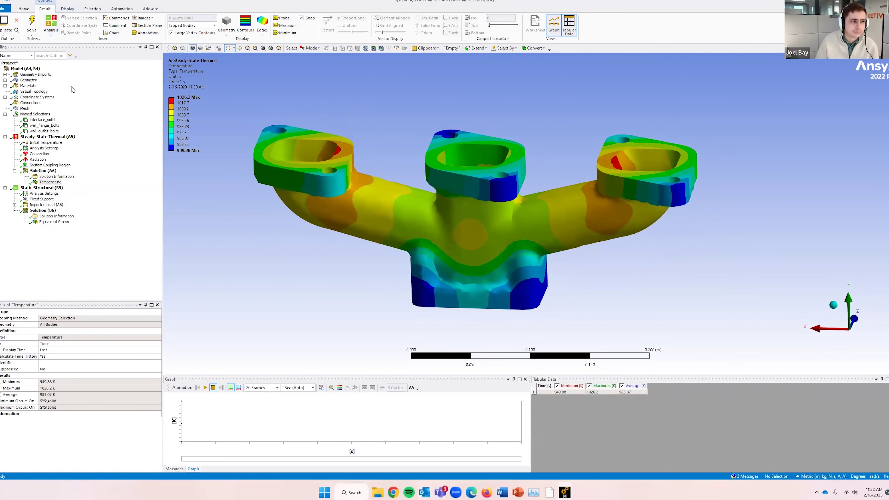
- Add a second Static Structural analysis to the model and import its load from Steady-State Thermal (A5)
{"action": "left_click", "coordinate": [5, 188]}
{"action": "left_click", "coordinate": [50, 28]}
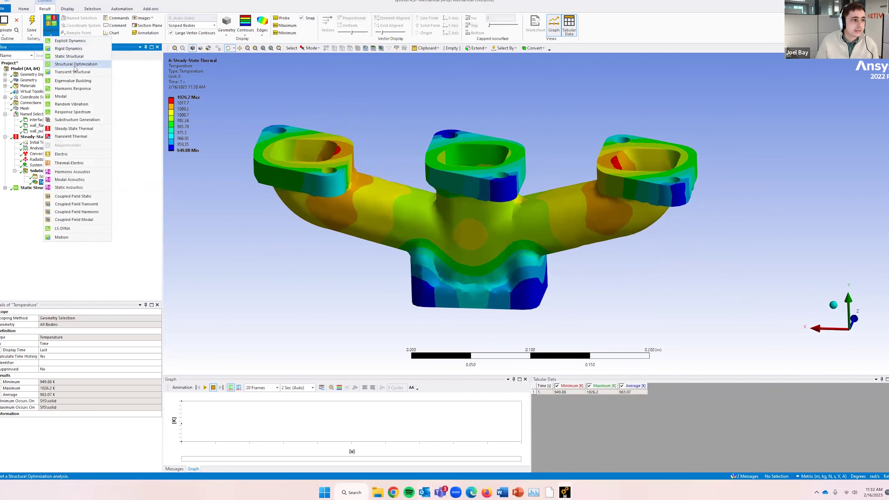
{"action": "left_click", "coordinate": [83, 57]}
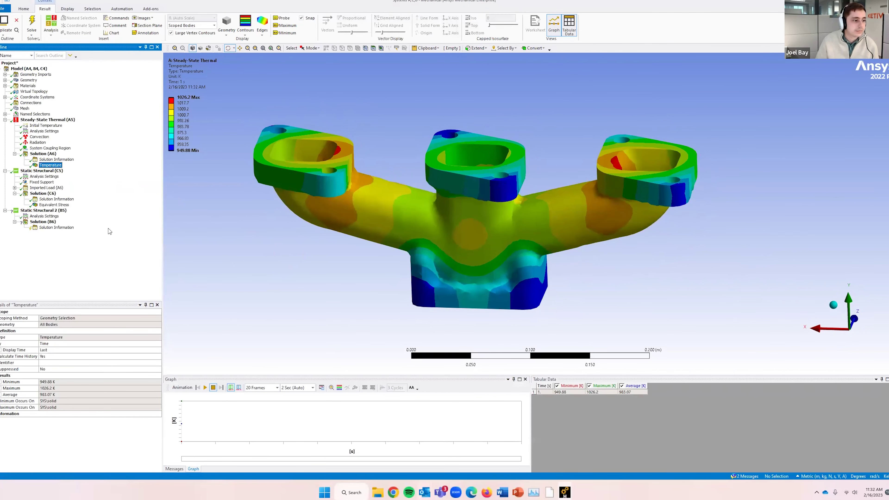
{"action": "left_click", "coordinate": [62, 212]}
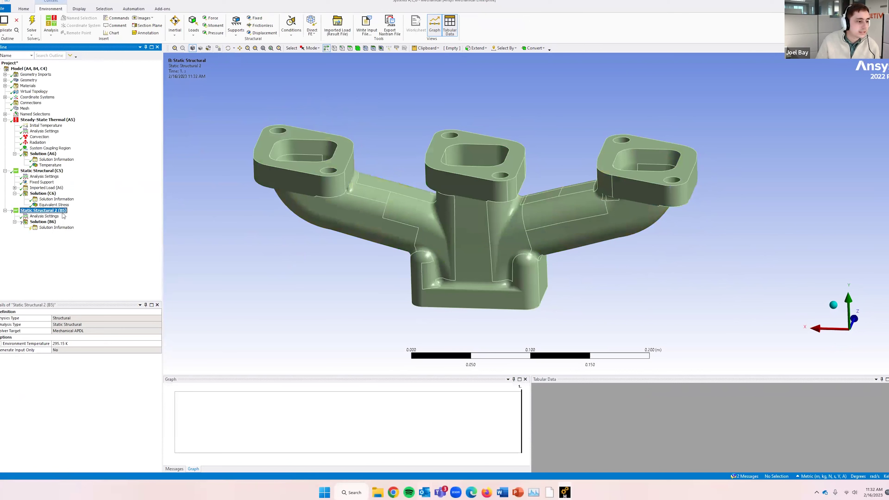
{"action": "right_click", "coordinate": [55, 211]}
{"action": "mouse_move", "coordinate": [67, 216]}
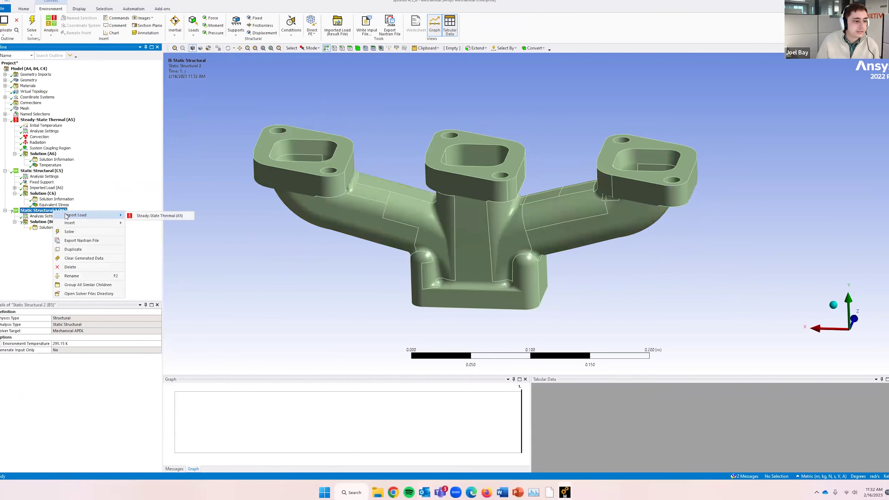
{"action": "left_click", "coordinate": [141, 216]}
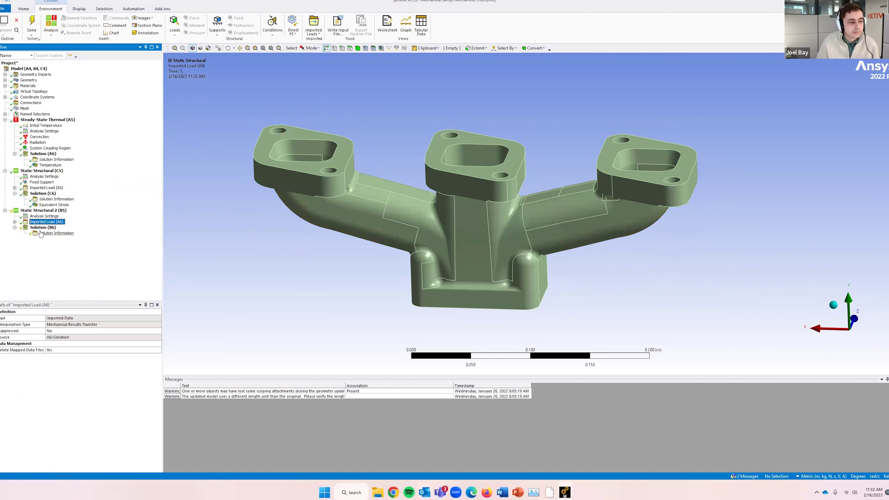
- Insert a Fixed Support in Static Structural 2 and scope it to the named selection wall_flange_bolts
{"action": "left_click", "coordinate": [37, 217]}
{"action": "left_click", "coordinate": [49, 212]}
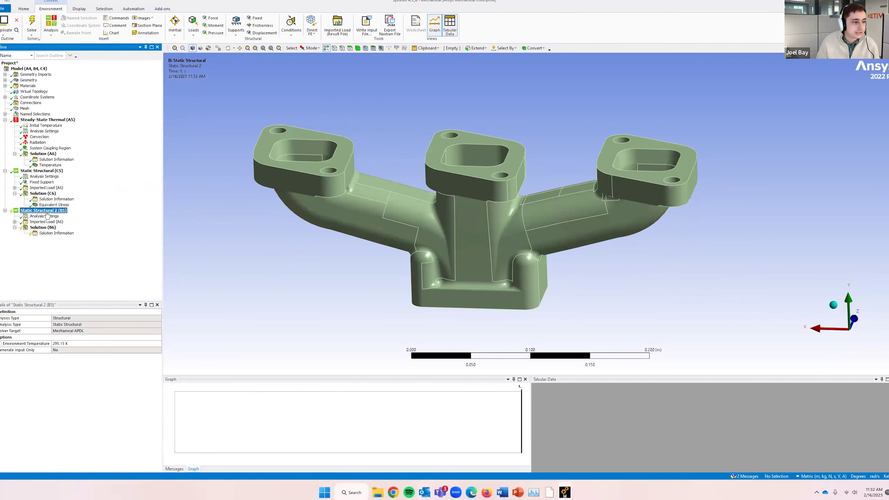
{"action": "right_click", "coordinate": [48, 211]}
{"action": "mouse_move", "coordinate": [70, 216]}
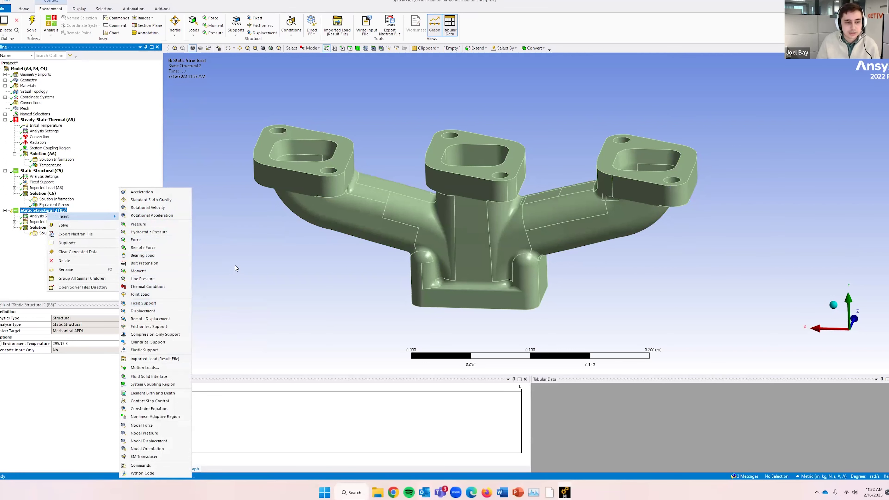
{"action": "left_click", "coordinate": [171, 303]}
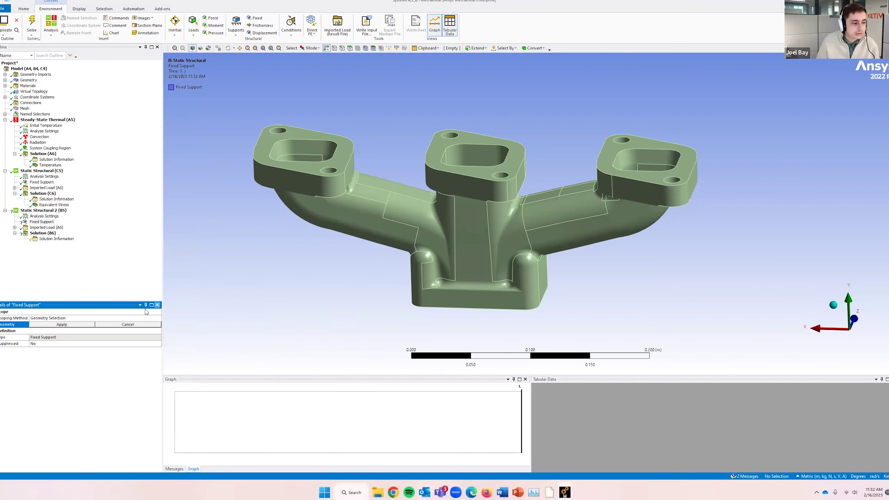
{"action": "left_click", "coordinate": [90, 317]}
{"action": "left_click", "coordinate": [158, 318]}
{"action": "left_click", "coordinate": [105, 329]}
{"action": "left_click", "coordinate": [158, 324]}
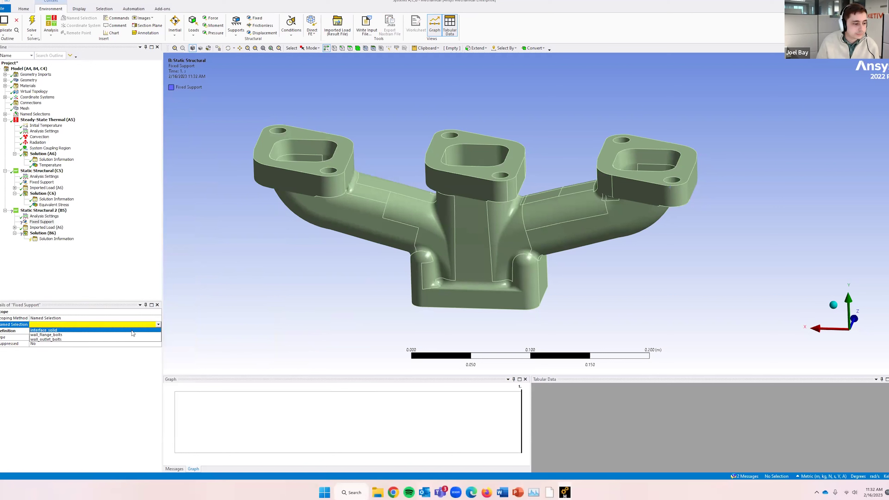
{"action": "left_click", "coordinate": [108, 334]}
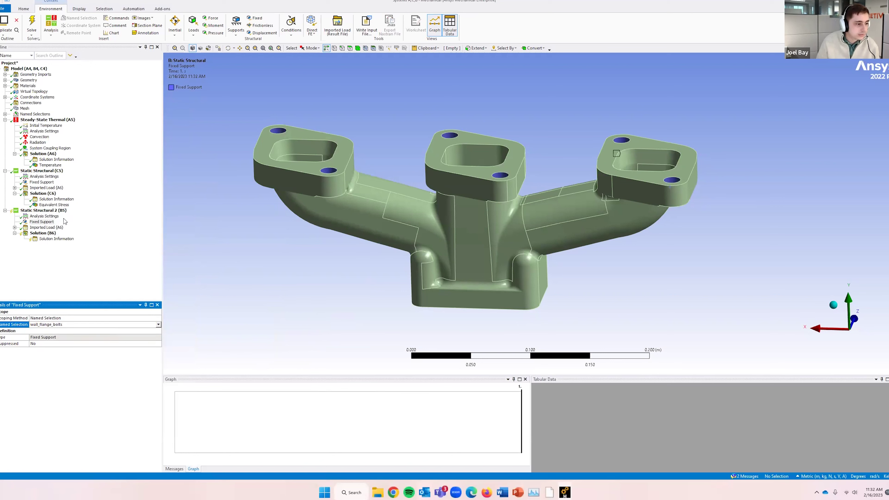
- Add an Equivalent (von-Mises) stress result to the solution of Static Structural 2 and review the new analysis setup
{"action": "right_click", "coordinate": [52, 235]}
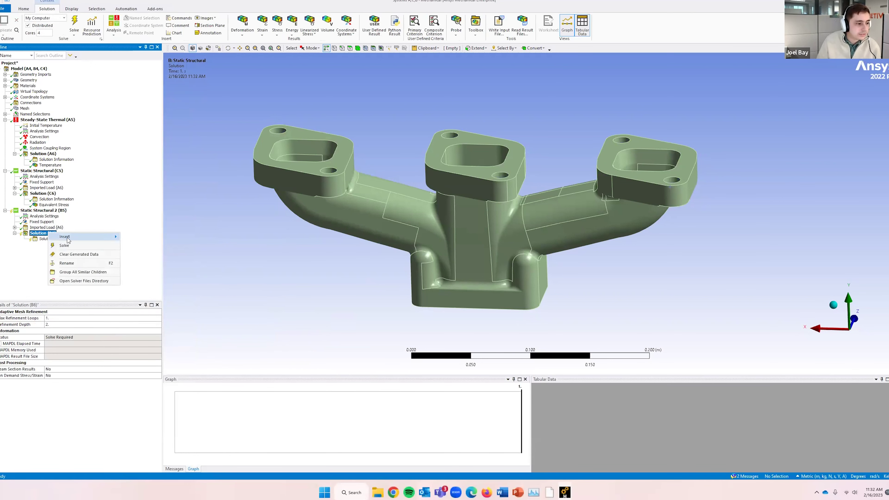
{"action": "mouse_move", "coordinate": [56, 237]}
{"action": "mouse_move", "coordinate": [172, 254]}
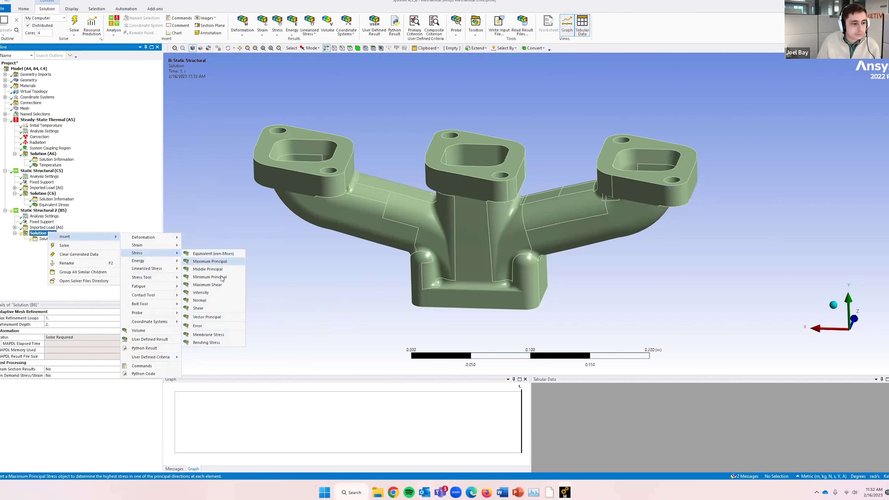
{"action": "left_click", "coordinate": [210, 253]}
{"action": "left_click", "coordinate": [53, 239]}
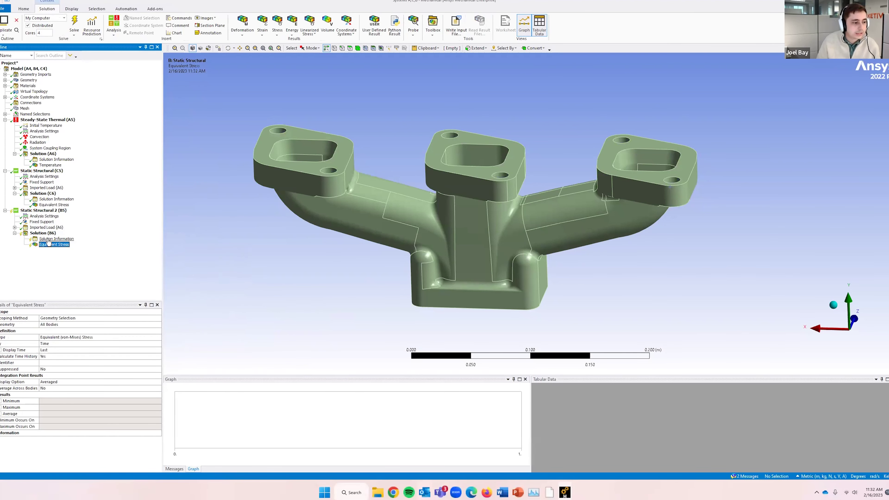
{"action": "left_click", "coordinate": [43, 233]}
{"action": "left_click", "coordinate": [44, 210]}
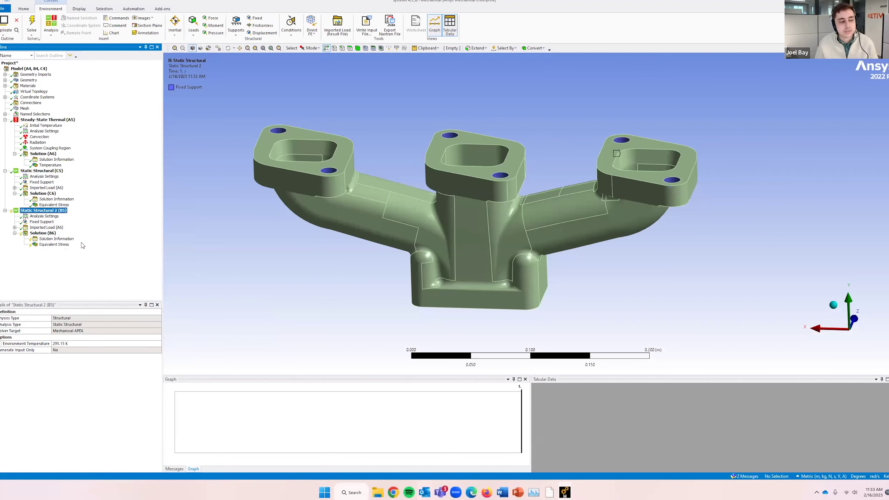
{"action": "left_click", "coordinate": [54, 244]}
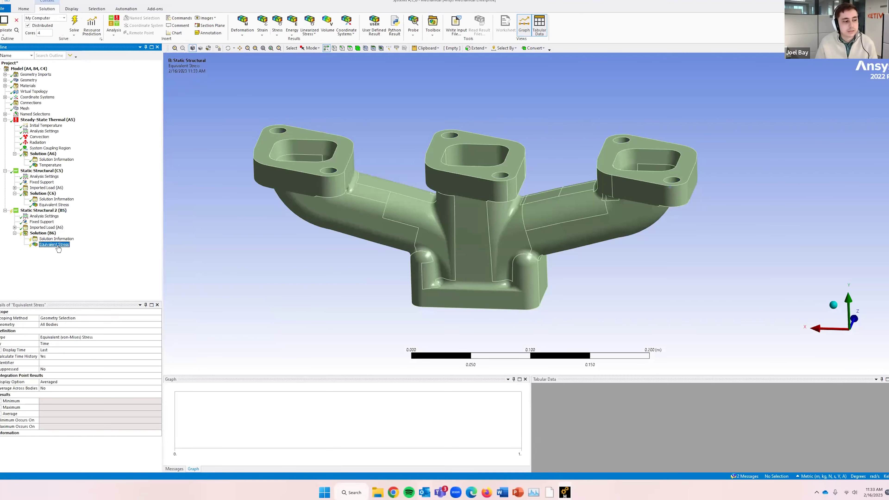
- Display the Equivalent Stress result of the original Static Structural analysis, inspect its contours on the manifold and play the animation
{"action": "left_click", "coordinate": [41, 171]}
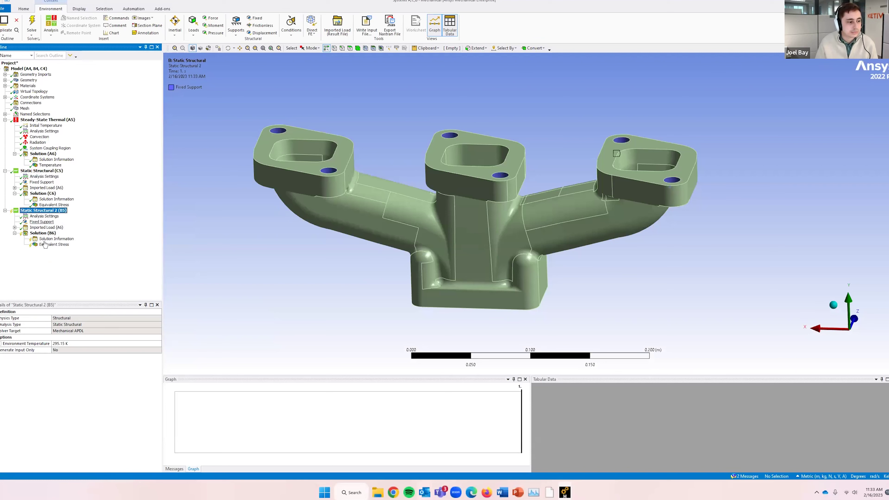
{"action": "left_click", "coordinate": [54, 204]}
{"action": "mouse_move", "coordinate": [298, 271]}
{"action": "left_mouse_down"}
{"action": "mouse_move", "coordinate": [280, 294]}
{"action": "mouse_move", "coordinate": [240, 266]}
{"action": "mouse_move", "coordinate": [260, 267]}
{"action": "mouse_move", "coordinate": [275, 287]}
{"action": "mouse_move", "coordinate": [297, 262]}
{"action": "mouse_move", "coordinate": [314, 266]}
{"action": "left_mouse_up"}
{"action": "left_click", "coordinate": [451, 254]}
{"action": "mouse_move", "coordinate": [450, 255]}
{"action": "left_mouse_down"}
{"action": "mouse_move", "coordinate": [455, 267]}
{"action": "mouse_move", "coordinate": [461, 243]}
{"action": "mouse_move", "coordinate": [455, 261]}
{"action": "left_mouse_up"}
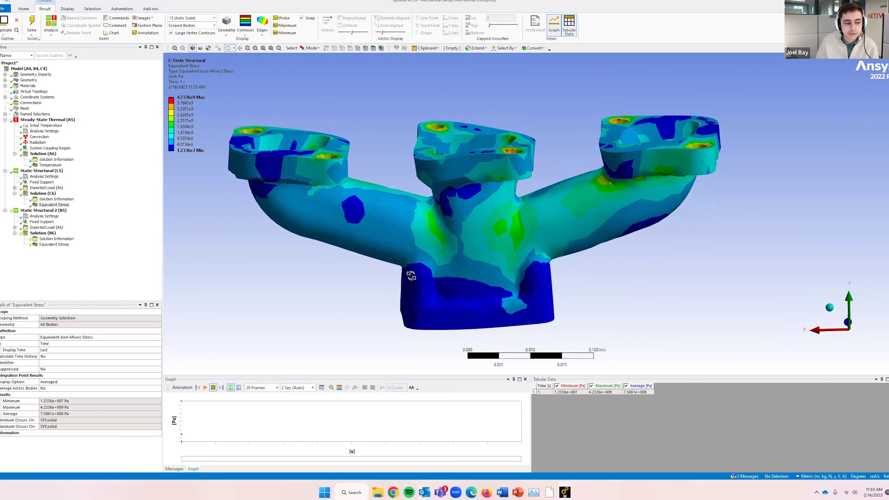
{"action": "mouse_move", "coordinate": [322, 337]}
{"action": "left_mouse_down"}
{"action": "mouse_move", "coordinate": [325, 327]}
{"action": "mouse_move", "coordinate": [310, 332]}
{"action": "left_mouse_up"}
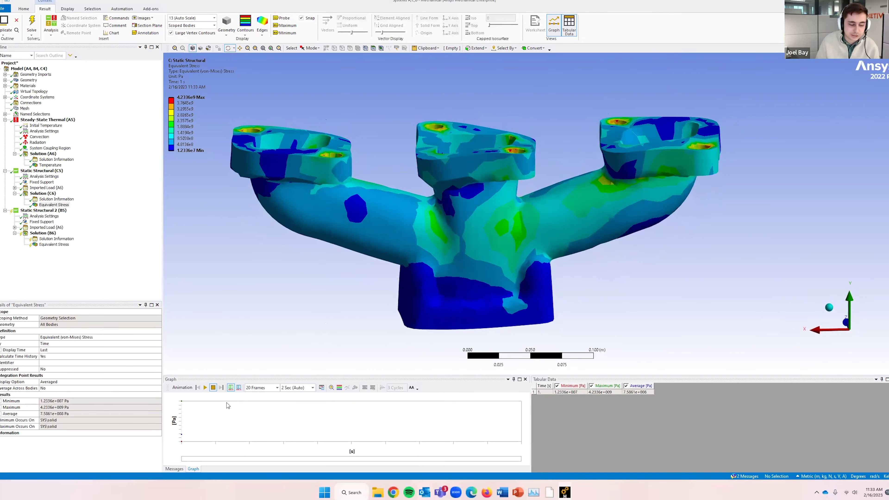
{"action": "left_click", "coordinate": [206, 388]}
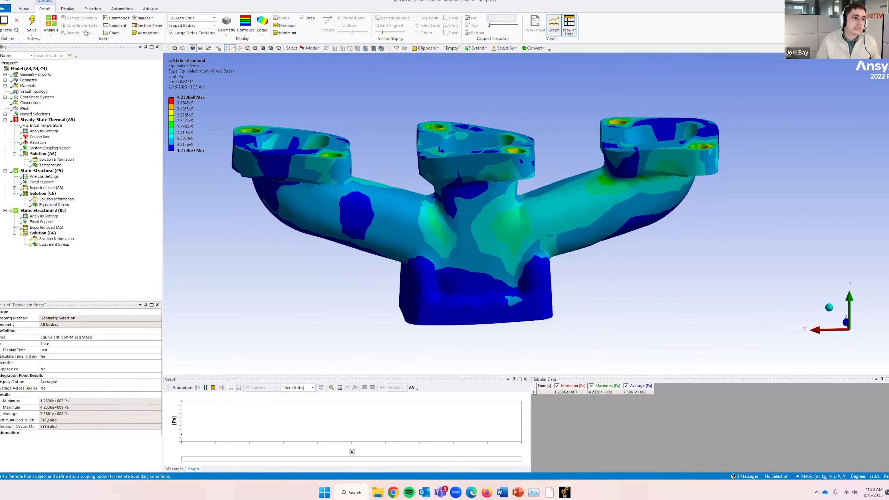
- Generate a report preview of the project and review its units, geometry, parts, materials and virtual topology tables
{"action": "left_click", "coordinate": [27, 11]}
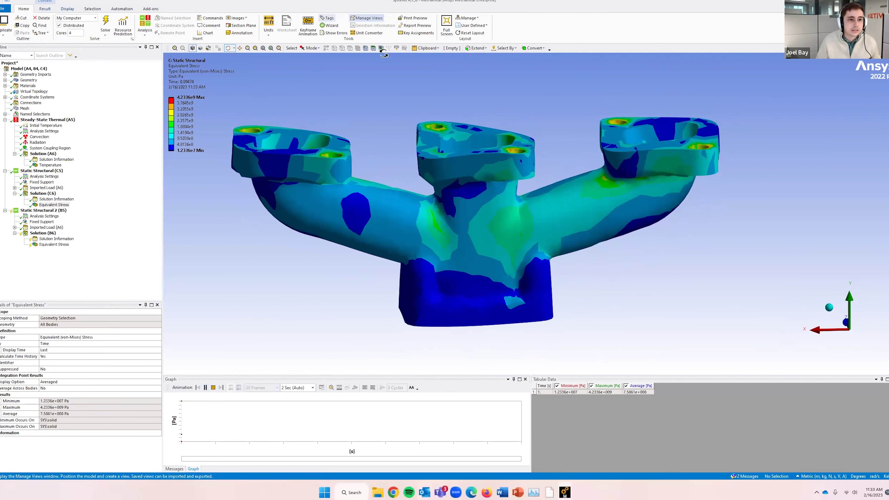
{"action": "left_click", "coordinate": [419, 27]}
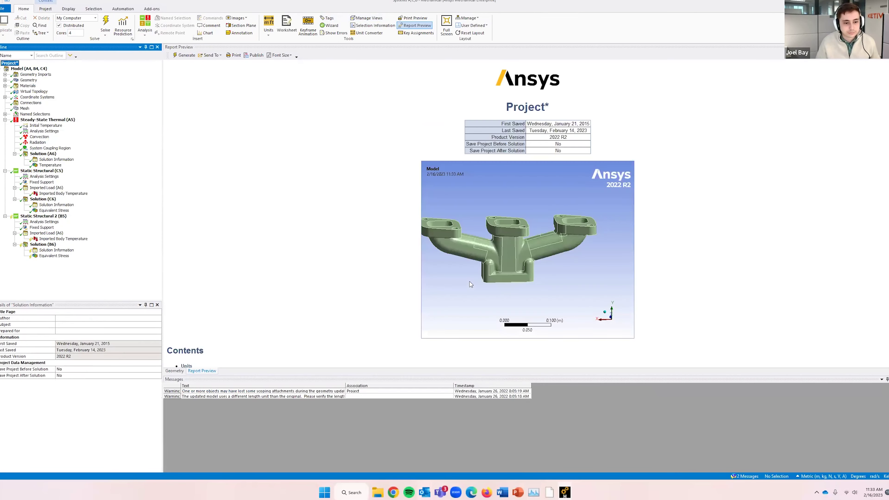
{"action": "scroll", "coordinate": [395, 214], "scroll_direction": "down", "scroll_amount": 2}
{"action": "scroll", "coordinate": [395, 215], "scroll_direction": "up", "scroll_amount": 2}
{"action": "scroll", "coordinate": [395, 216], "scroll_direction": "down", "scroll_amount": 3}
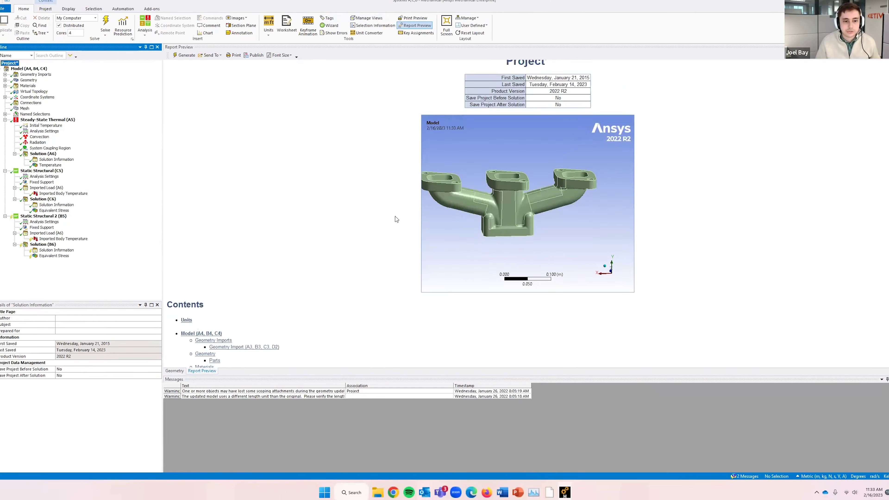
{"action": "scroll", "coordinate": [395, 217], "scroll_direction": "down", "scroll_amount": 15}
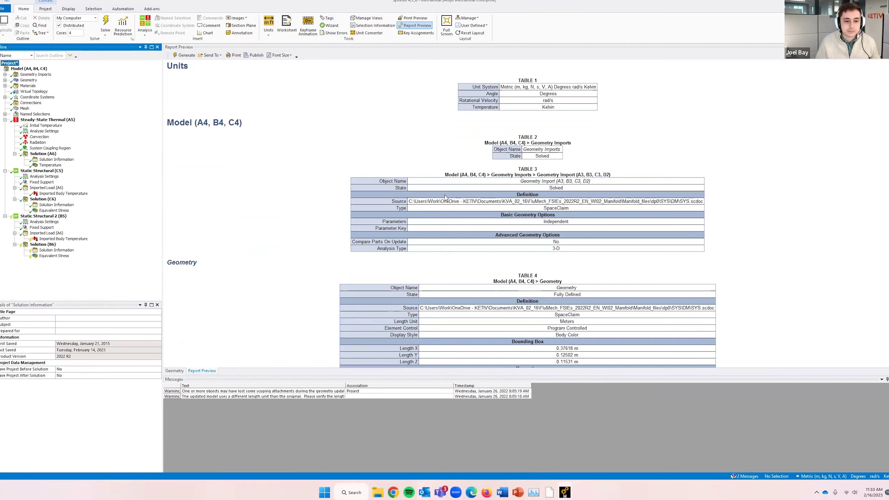
{"action": "scroll", "coordinate": [444, 200], "scroll_direction": "down", "scroll_amount": 10}
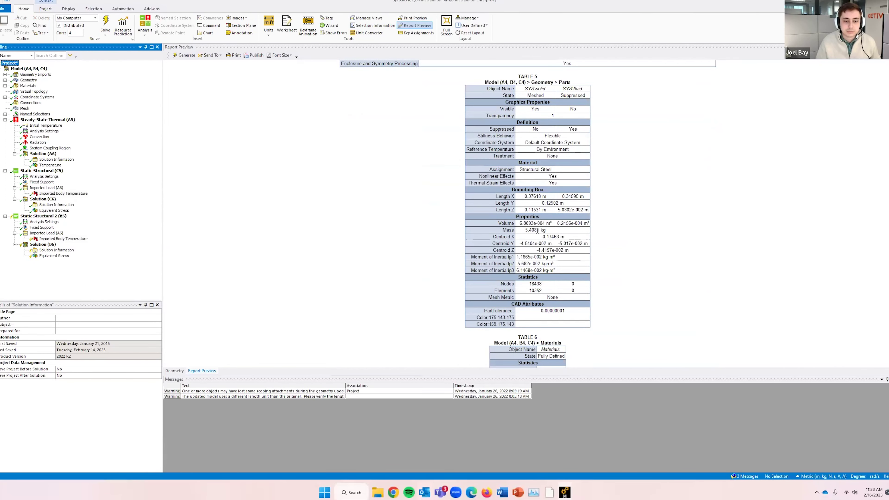
{"action": "scroll", "coordinate": [531, 252], "scroll_direction": "down", "scroll_amount": 12}
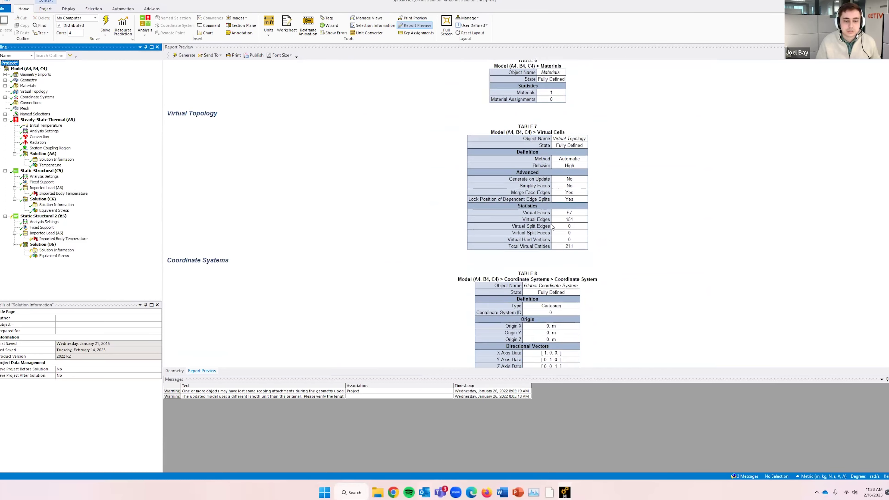
- Review the Steady-State Thermal (A5) section of the report and highlight the maximum and average temperatures in its results table
{"action": "scroll", "coordinate": [539, 247], "scroll_direction": "down", "scroll_amount": 15}
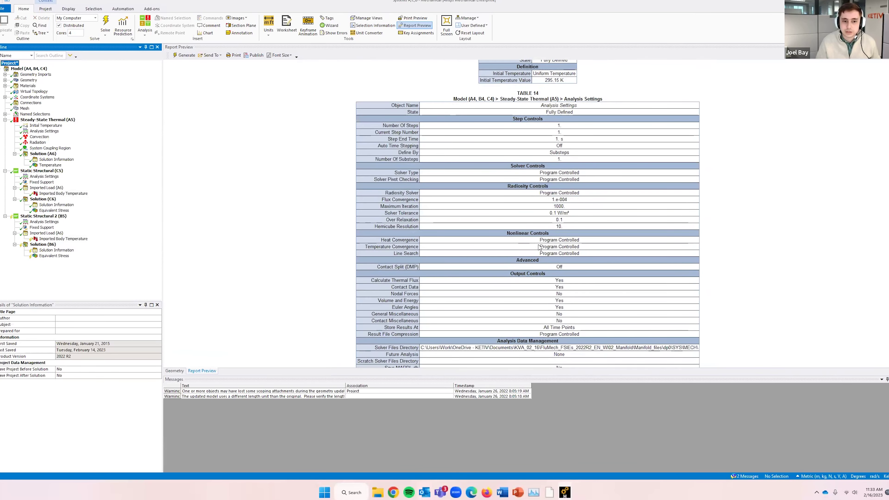
{"action": "scroll", "coordinate": [538, 248], "scroll_direction": "down", "scroll_amount": 10}
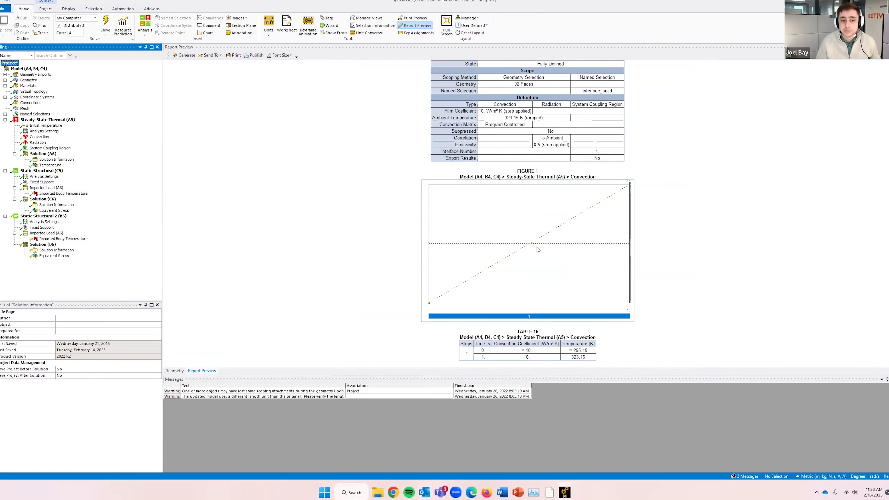
{"action": "scroll", "coordinate": [537, 248], "scroll_direction": "down", "scroll_amount": 15}
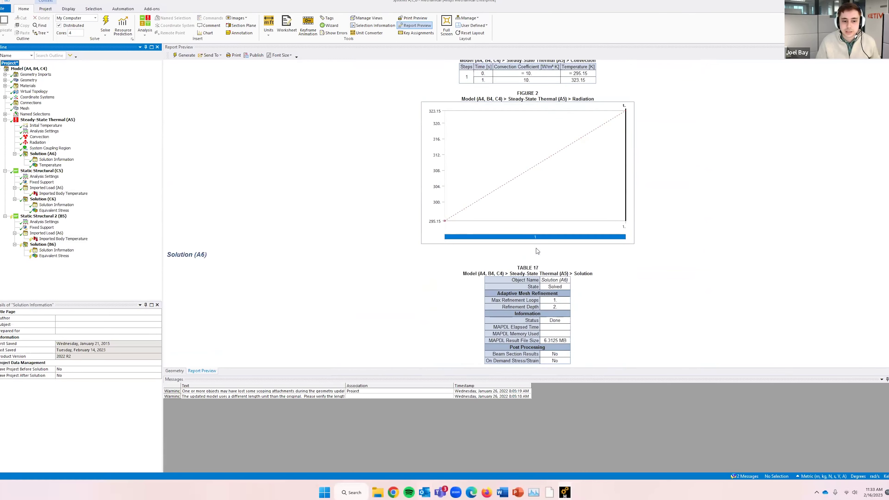
{"action": "scroll", "coordinate": [536, 248], "scroll_direction": "down", "scroll_amount": 12}
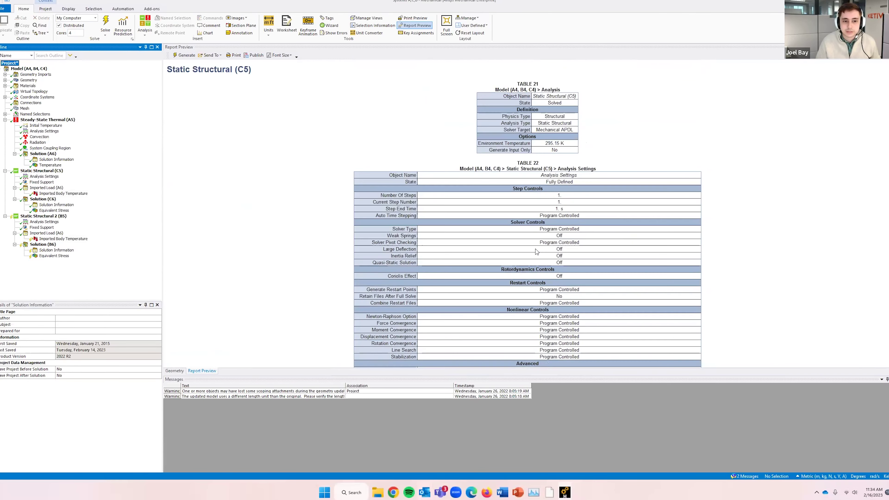
{"action": "scroll", "coordinate": [535, 249], "scroll_direction": "up", "scroll_amount": 5}
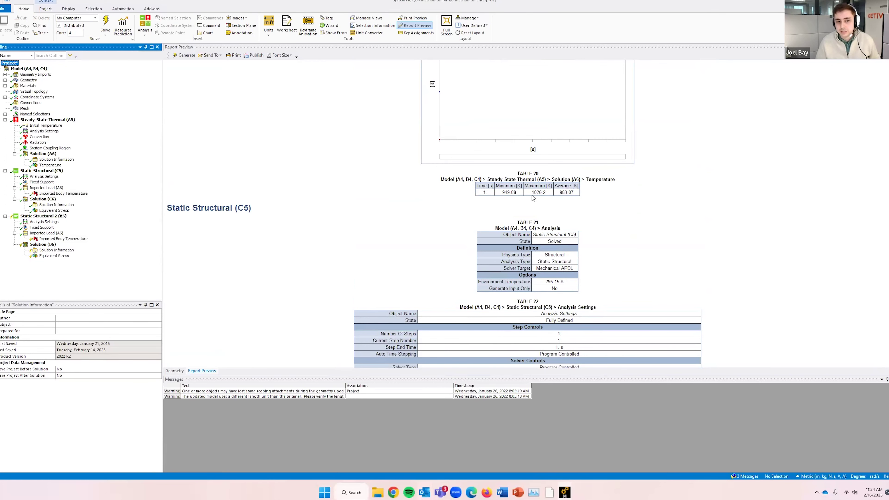
{"action": "left_click", "coordinate": [544, 195]}
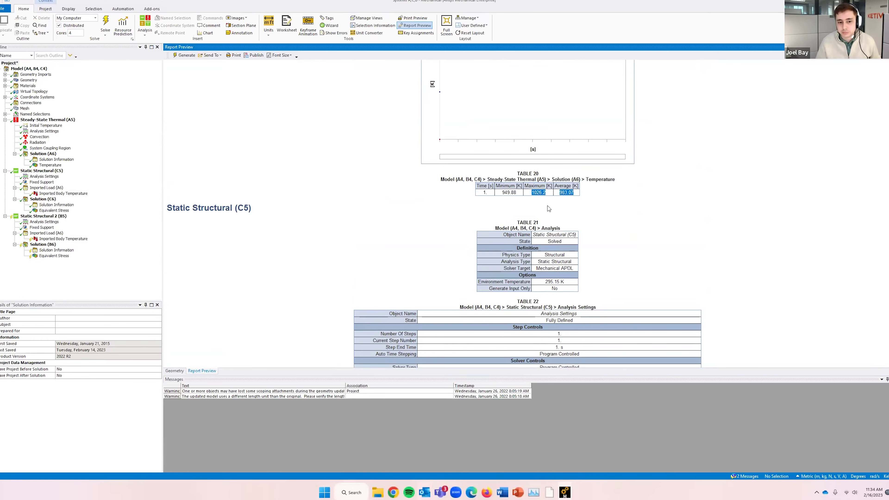
- Review the Static Structural (C5) section of the report through to the minimum, maximum and average values in its Equivalent Stress table
{"action": "scroll", "coordinate": [542, 208], "scroll_direction": "down", "scroll_amount": 2}
{"action": "scroll", "coordinate": [534, 214], "scroll_direction": "down", "scroll_amount": 15}
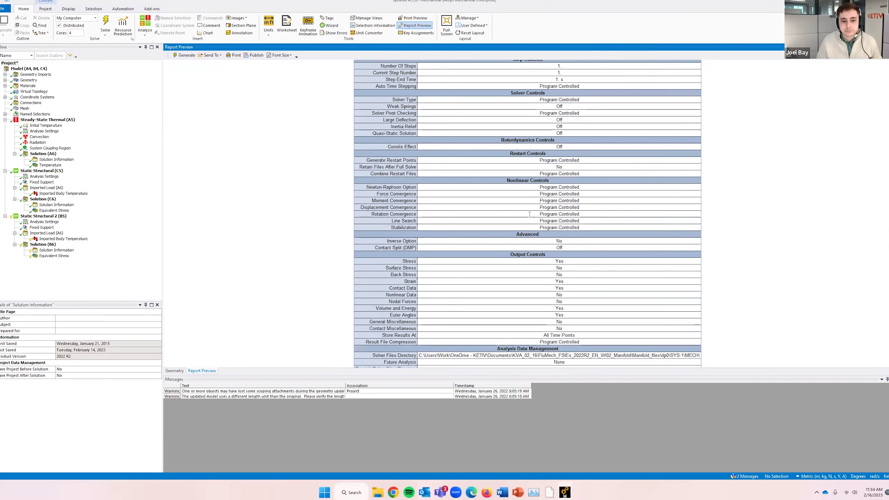
{"action": "scroll", "coordinate": [529, 217], "scroll_direction": "down", "scroll_amount": 10}
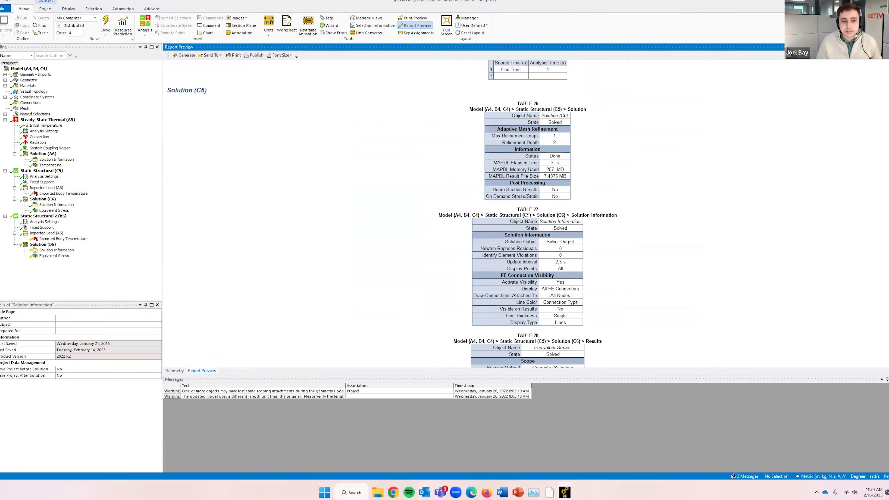
{"action": "scroll", "coordinate": [530, 215], "scroll_direction": "down", "scroll_amount": 20}
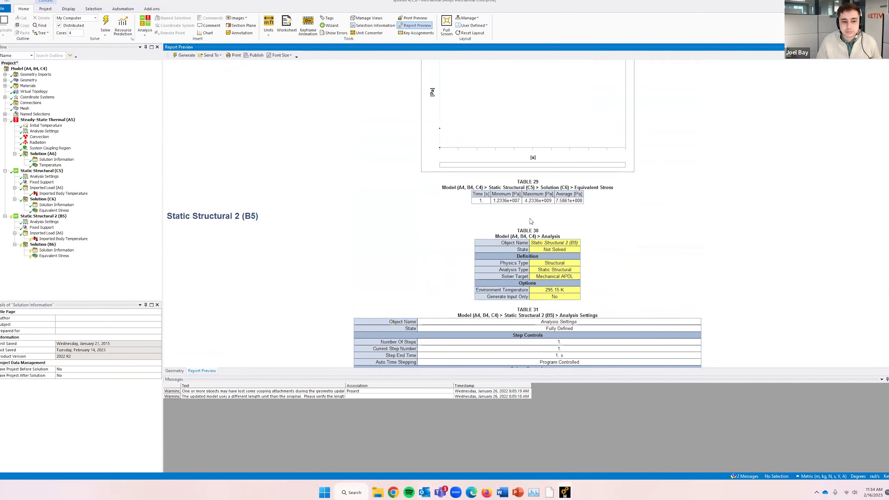
{"action": "left_click_drag", "start_coordinate": [492, 201], "coordinate": [578, 210]}
{"action": "left_click", "coordinate": [581, 212]}
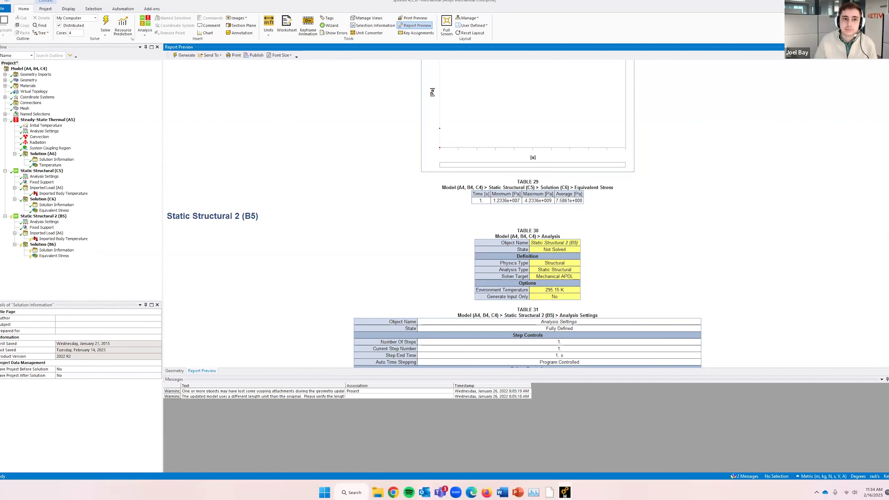
- Switch to the PowerPoint presentation and play the temperature and von Mises stress distribution animations on the Structural Results slide
{"action": "key", "text": "alt+Tab"}
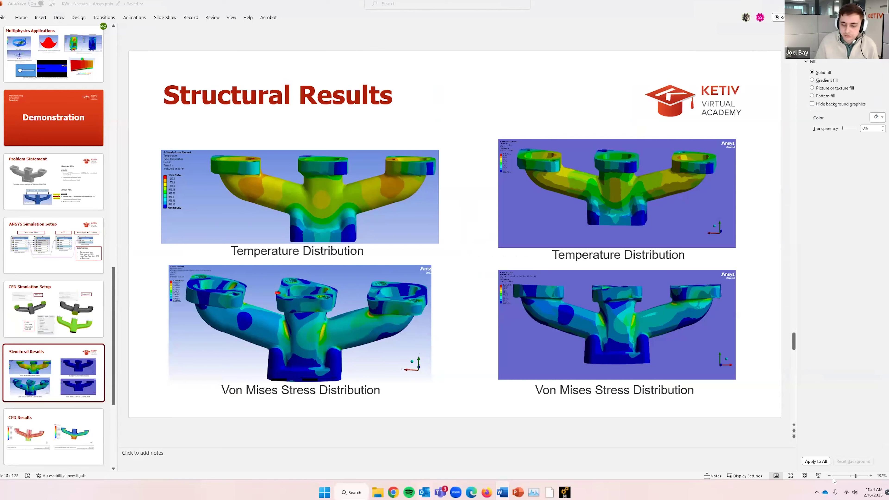
{"action": "left_click", "coordinate": [616, 205]}
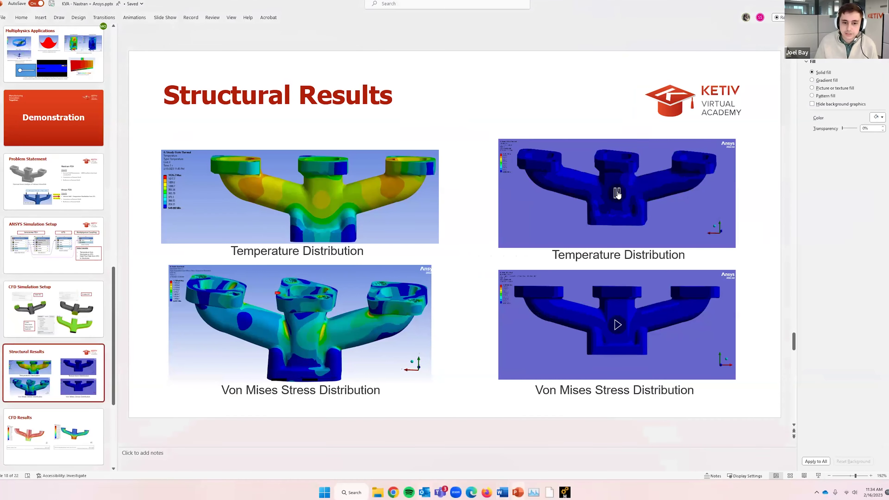
{"action": "left_click", "coordinate": [625, 336]}
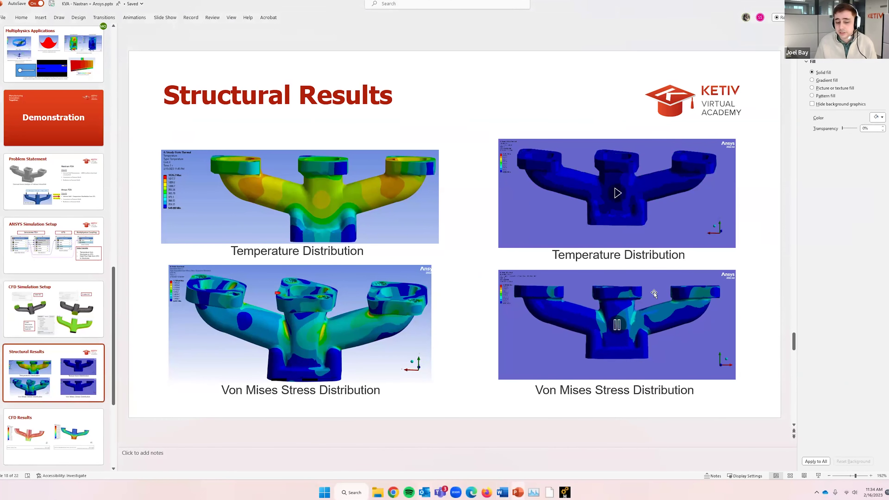
{"action": "left_click", "coordinate": [611, 336]}
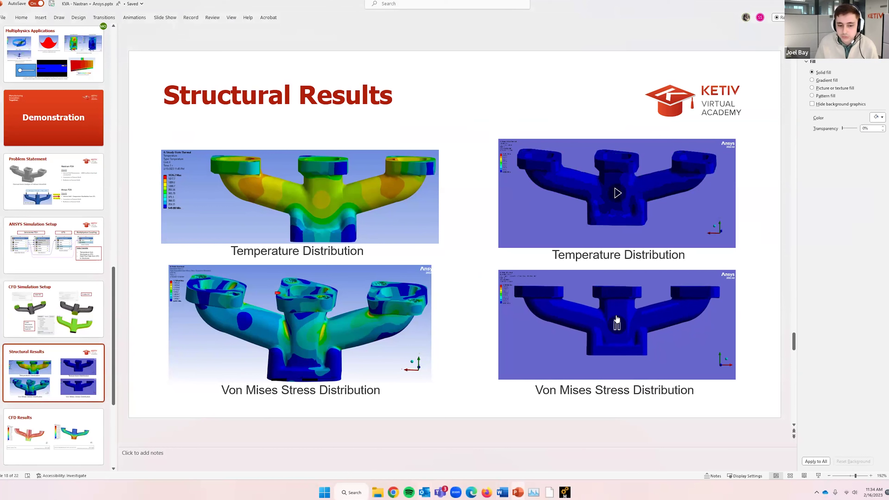
{"action": "left_click", "coordinate": [619, 193]}
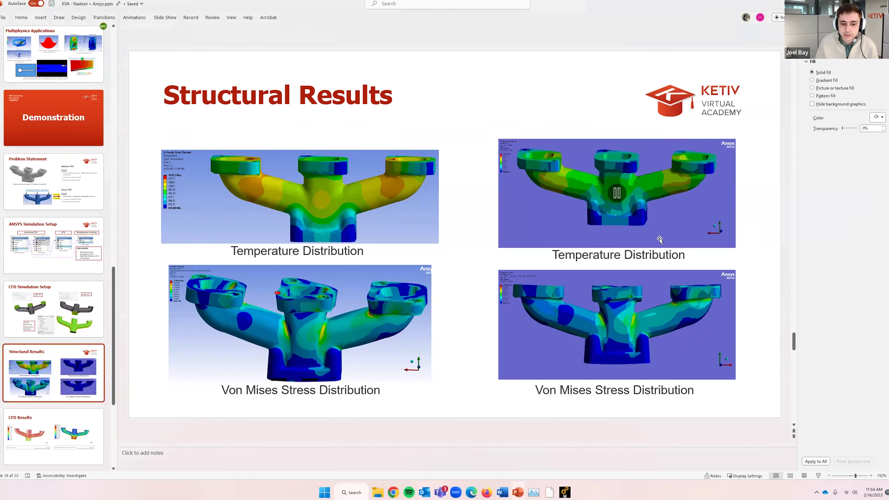